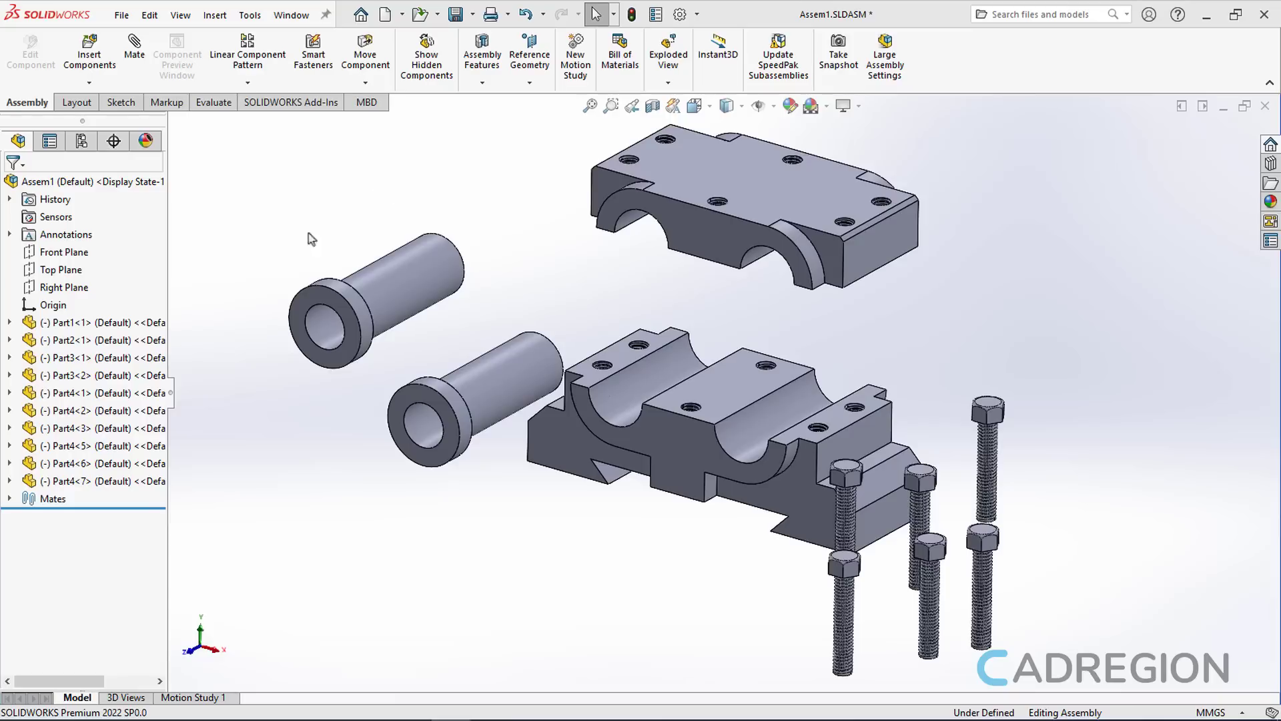
- Delete the first Part3 sleeve component and its dependent mate from the assembly
right_click(107, 367)
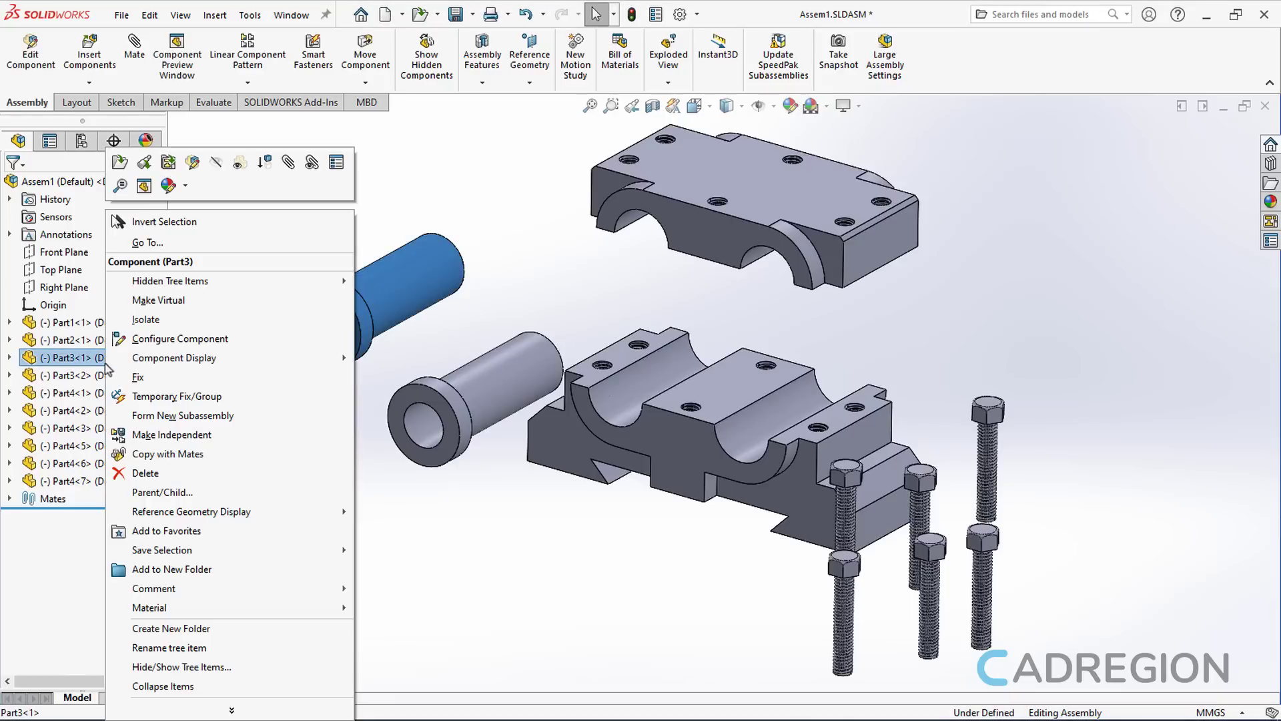
click(187, 478)
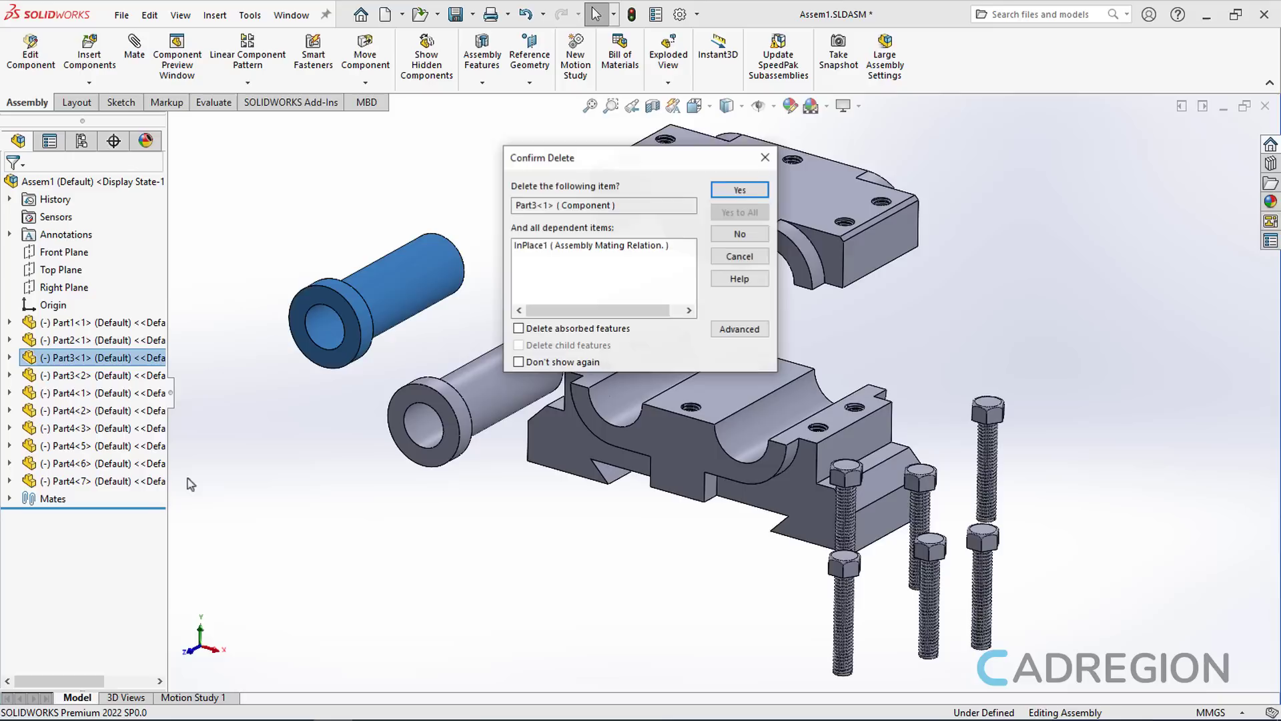
click(736, 196)
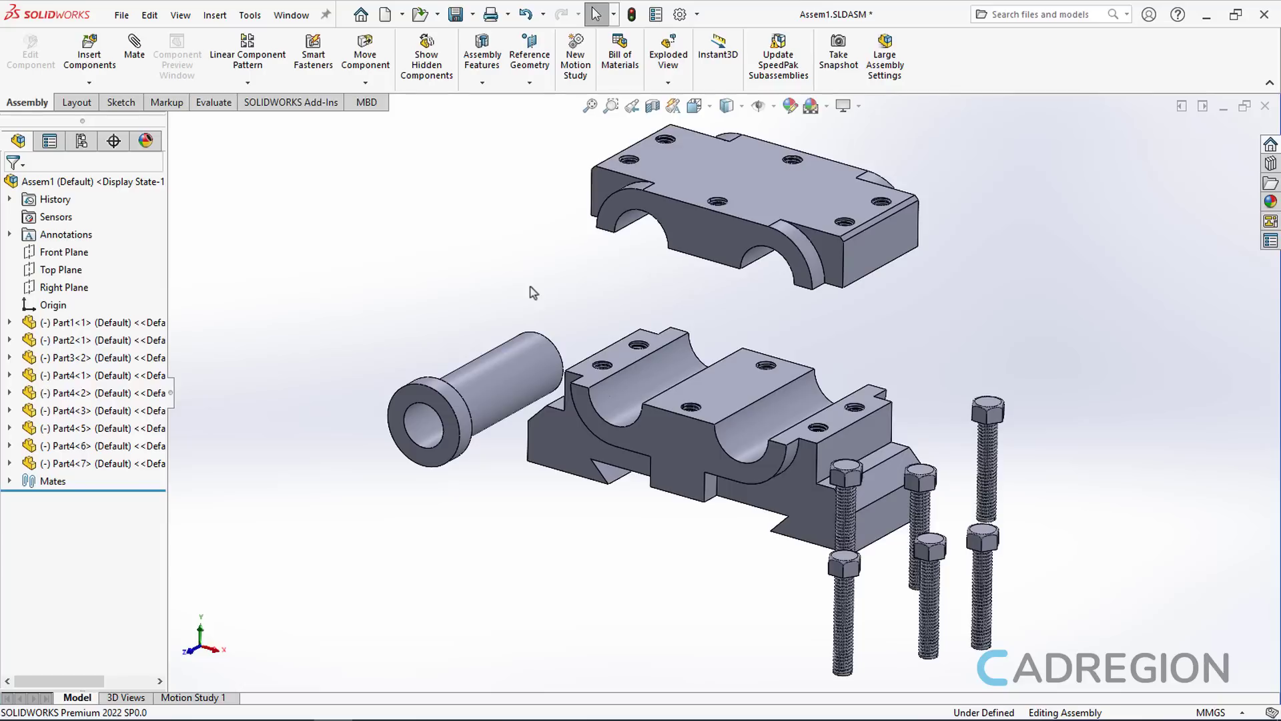
- Insert a new part into the assembly, positioned on the assembly's Front Plane
click(95, 86)
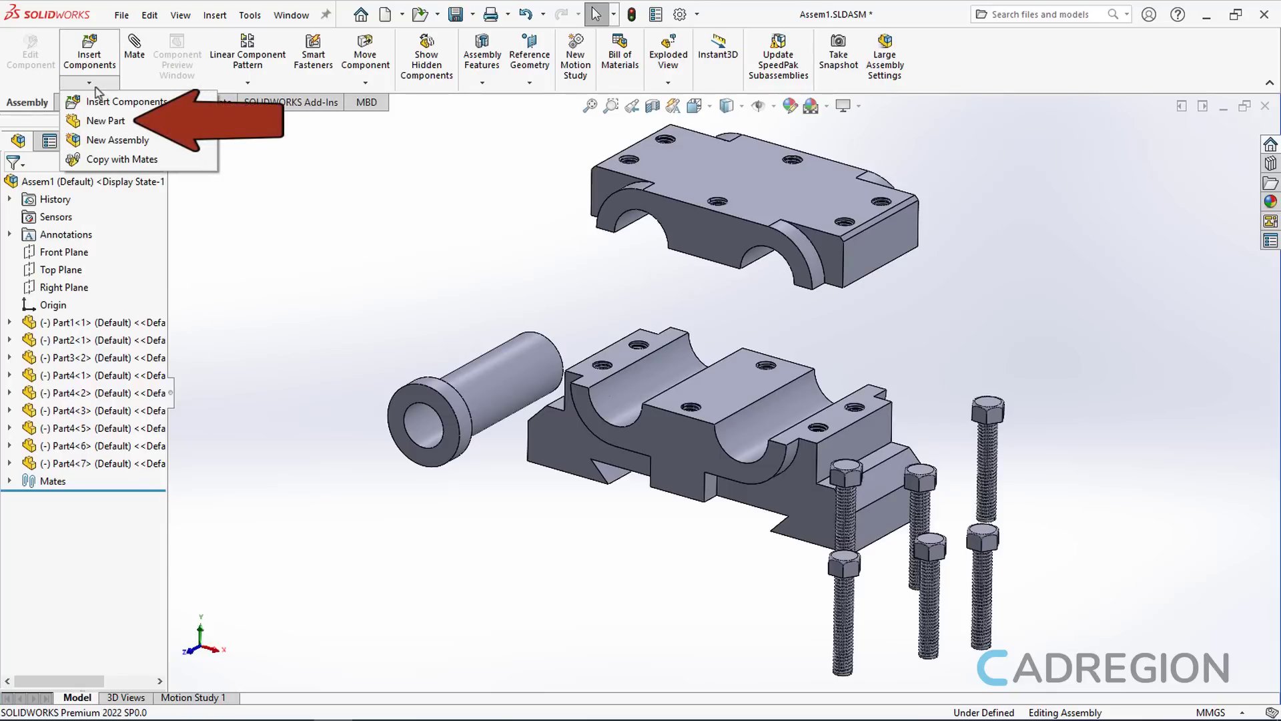
click(151, 122)
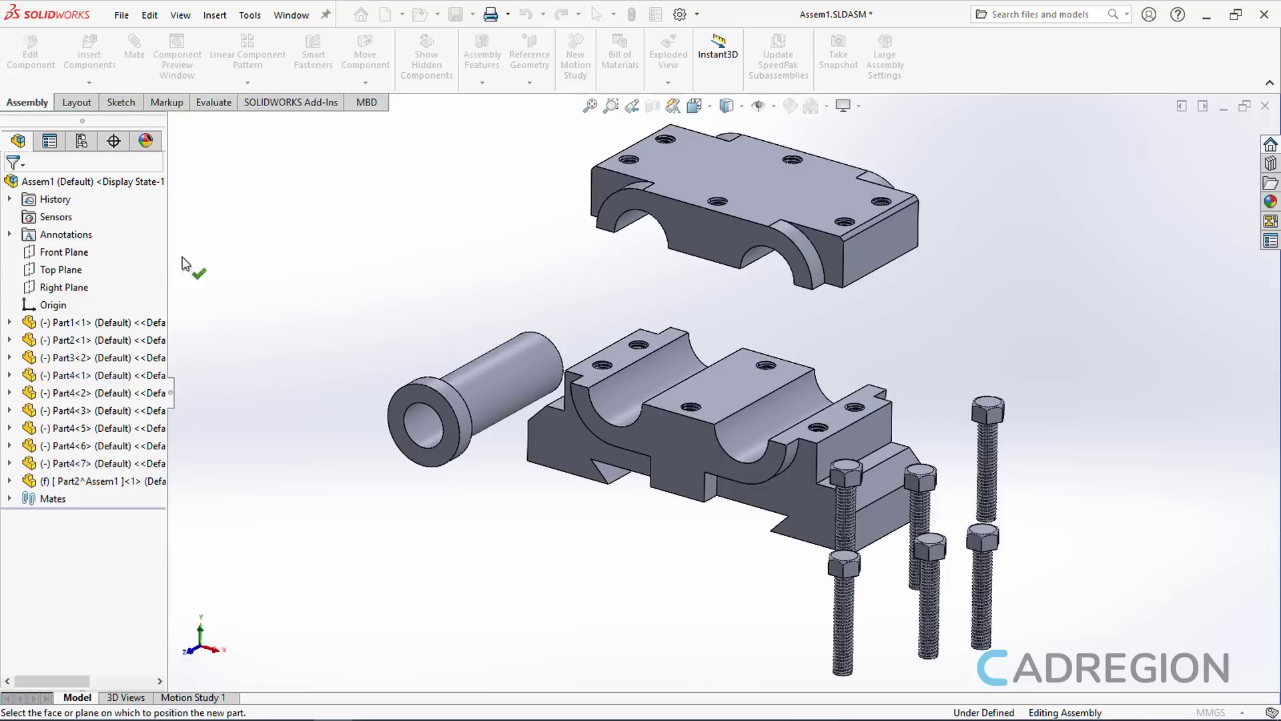
click(44, 253)
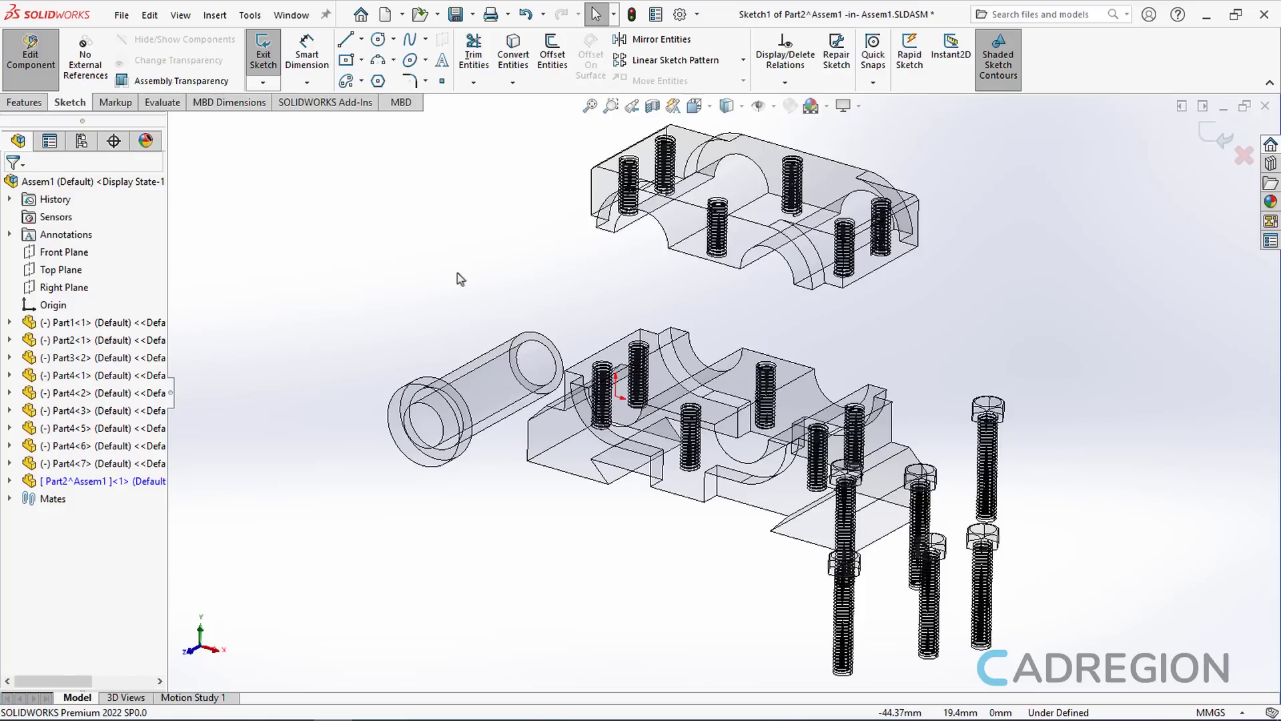
- Sketch a circle of radius 10 mm centred on the origin, viewing normal to the sketch plane
click(709, 112)
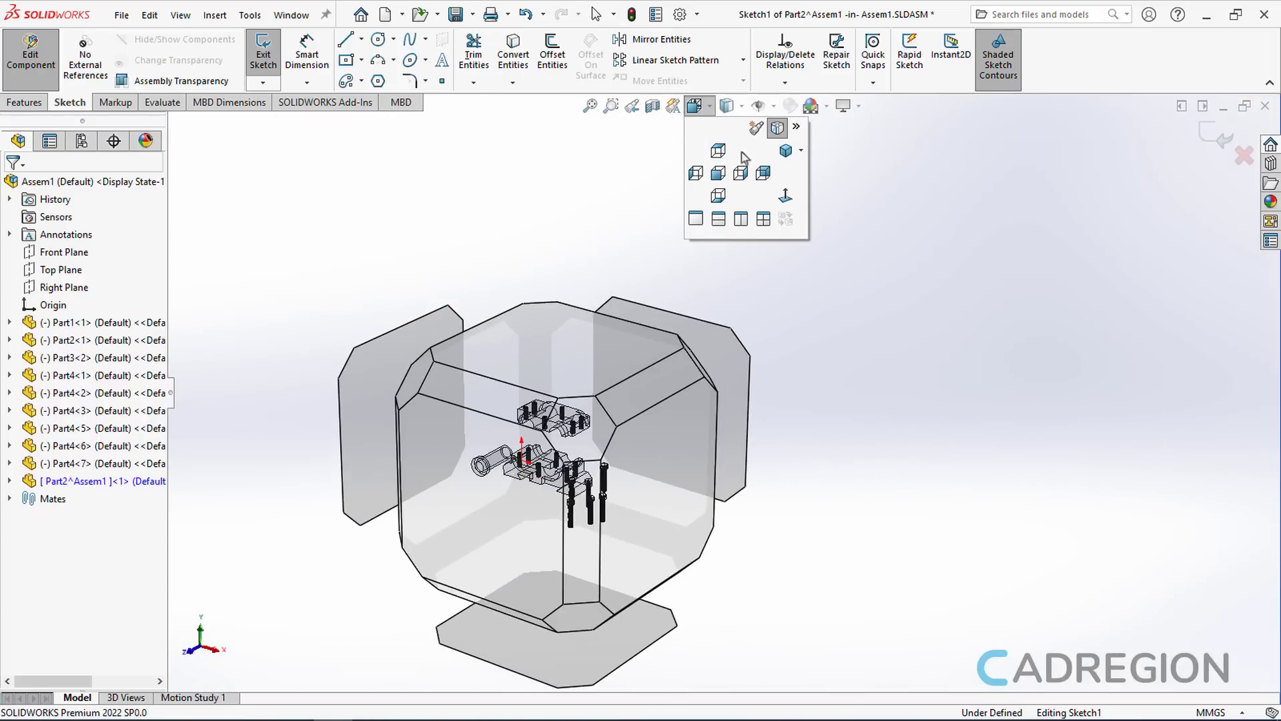
click(785, 196)
scroll(570, 415, down, 5)
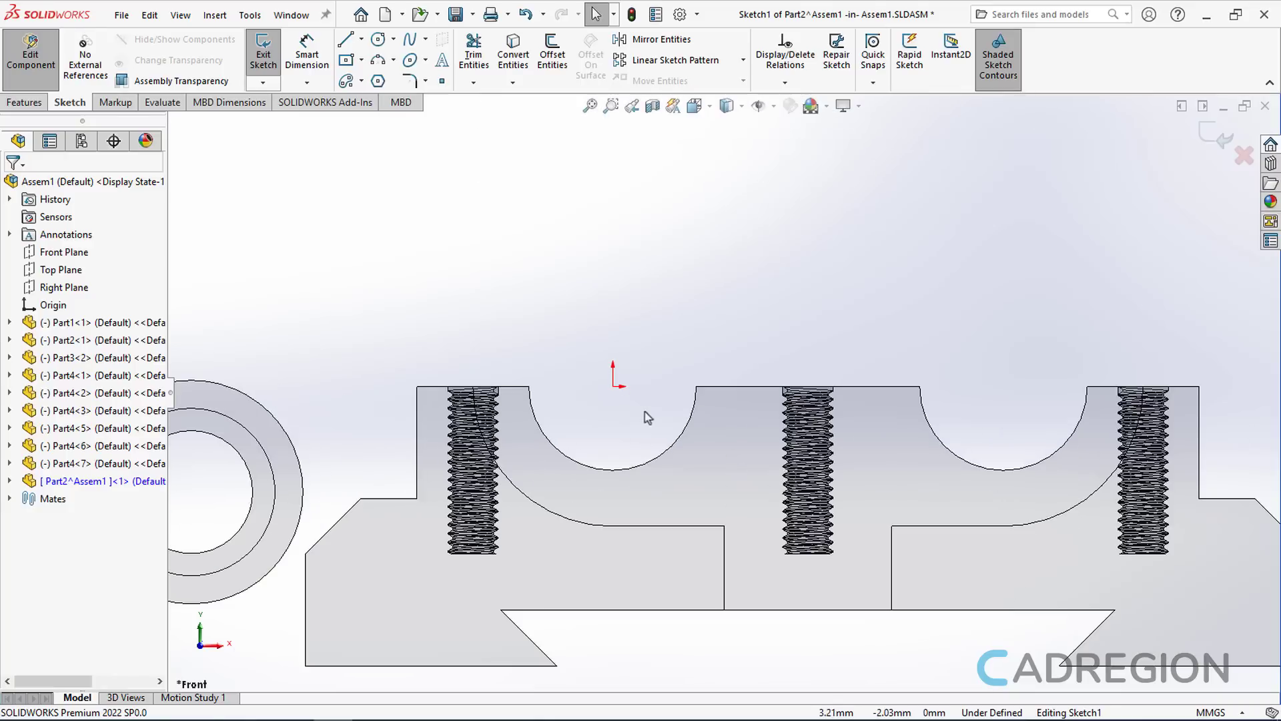
click(379, 41)
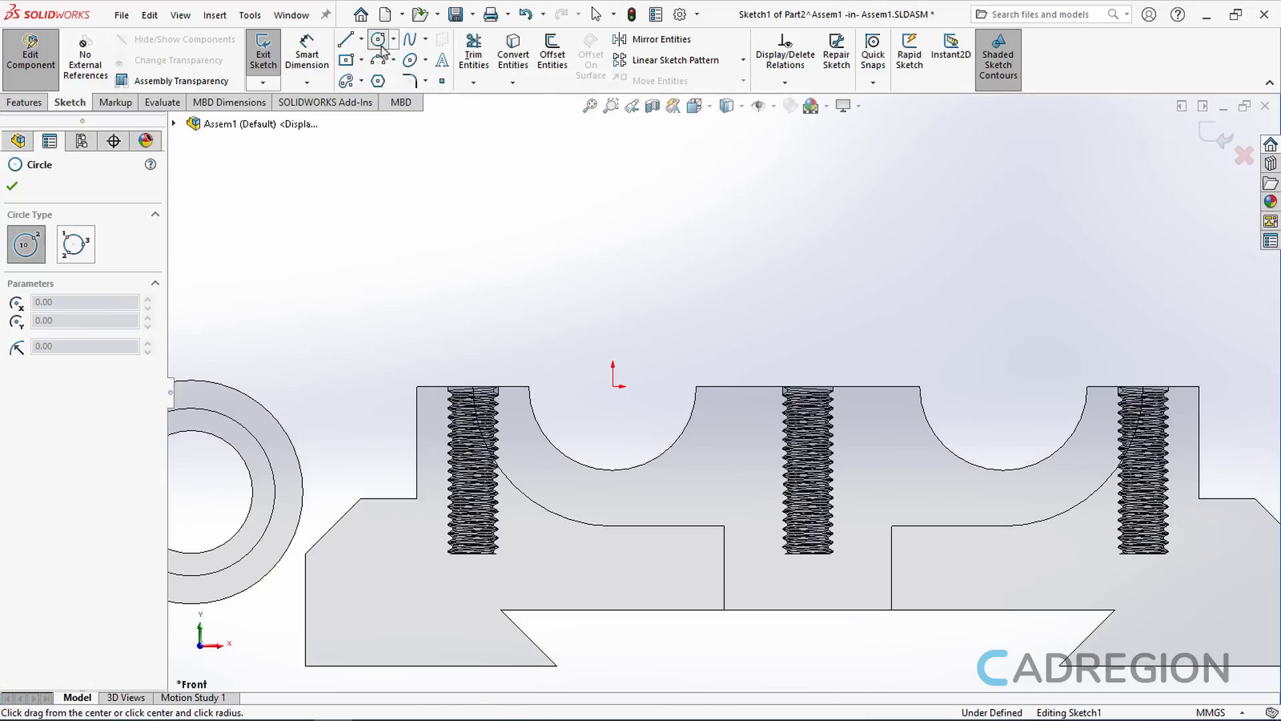
click(613, 387)
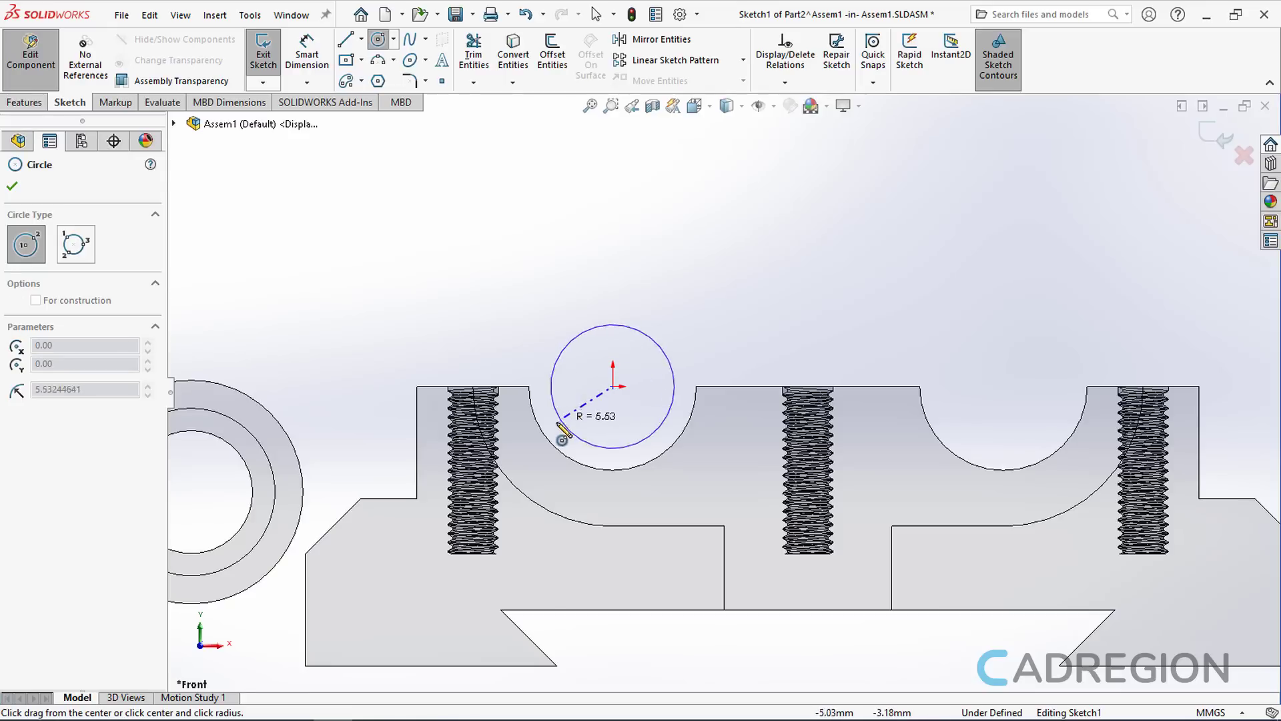
click(532, 441)
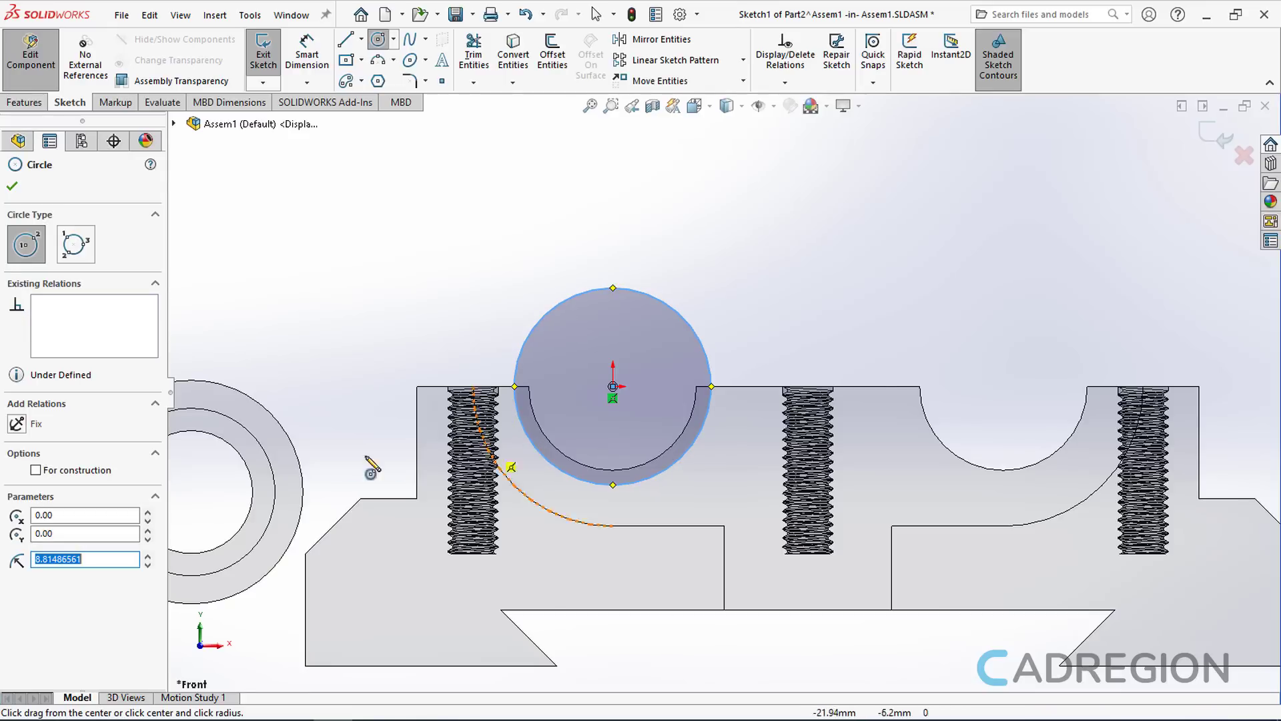
text(10)
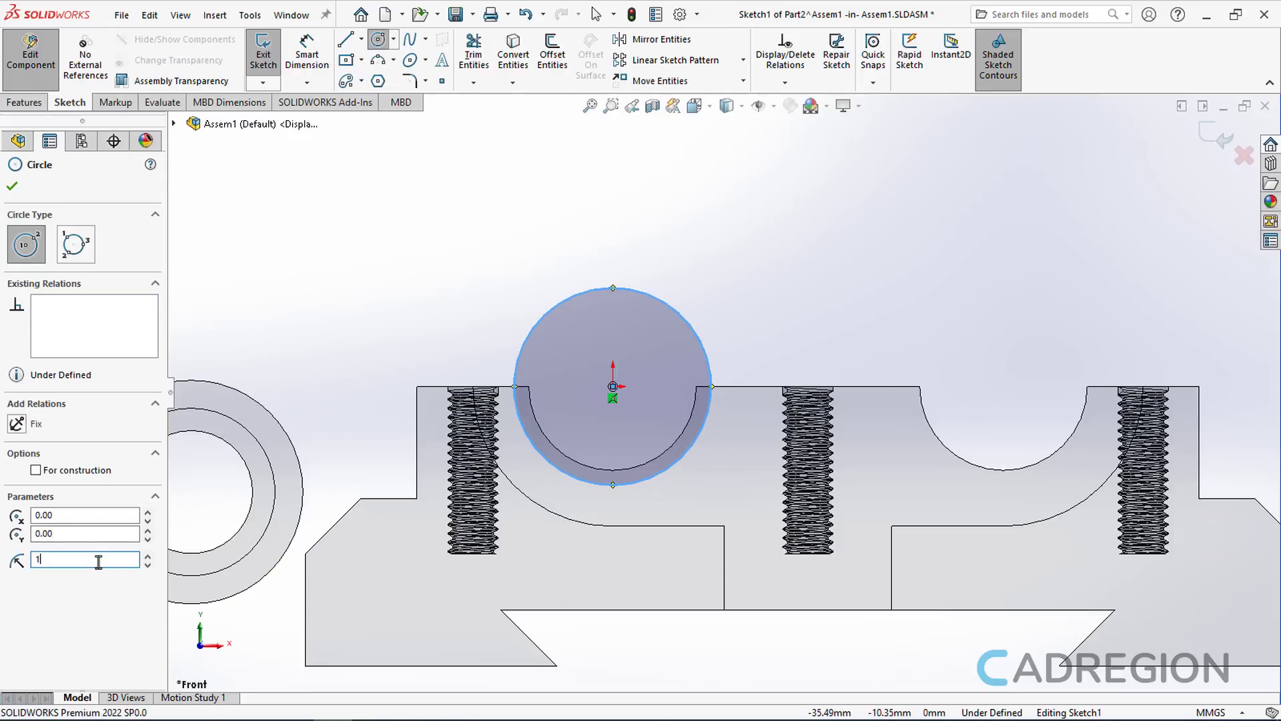
key(Return)
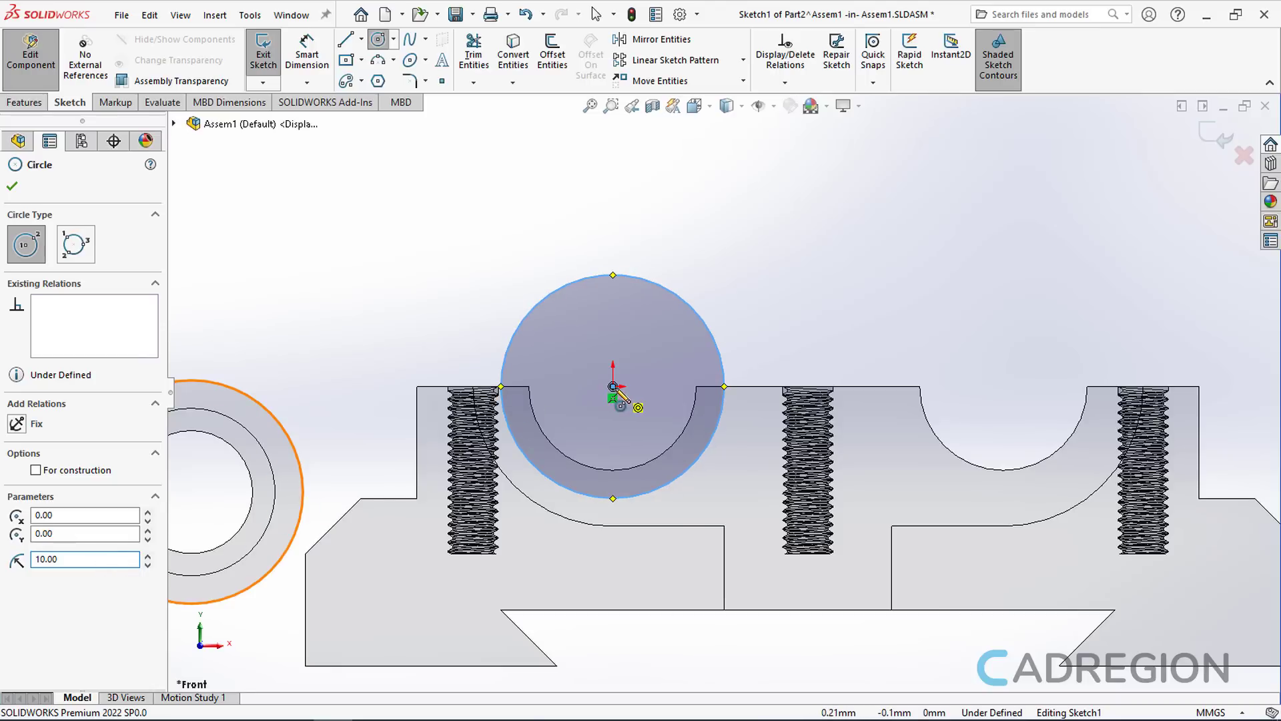
- Add a concentric circle of radius 7.5 mm centred on the origin
click(612, 386)
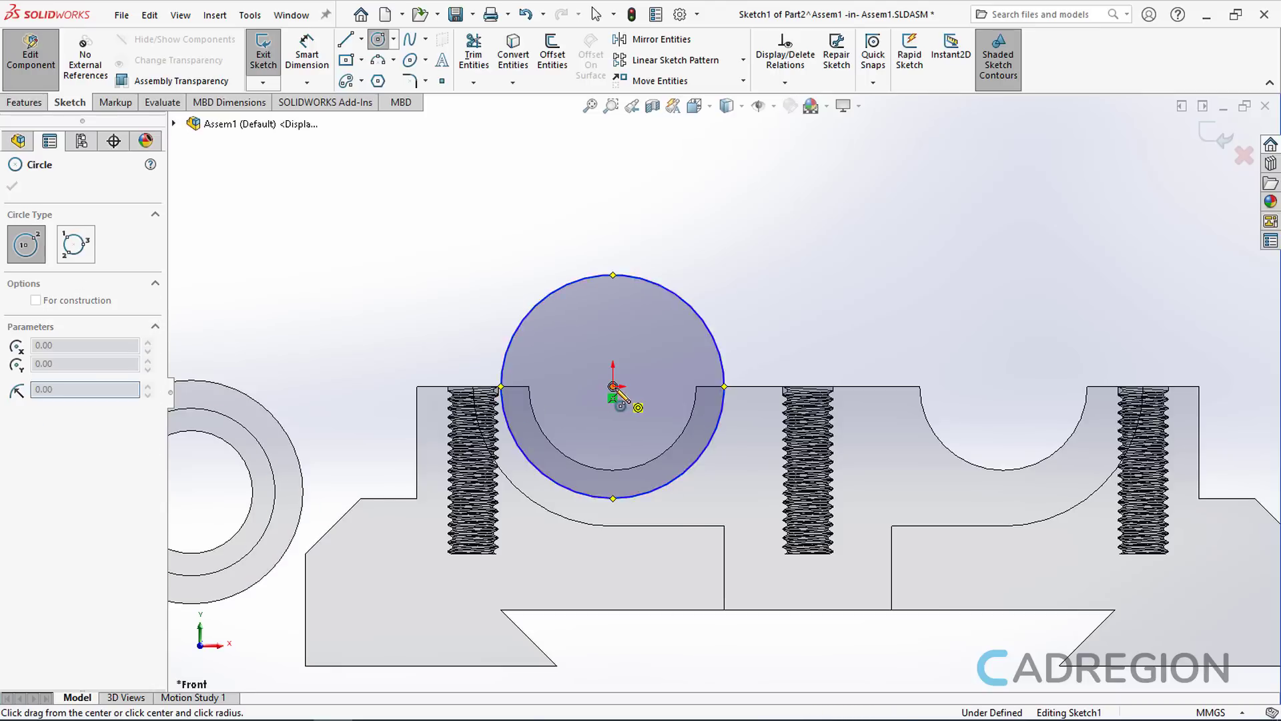
click(561, 431)
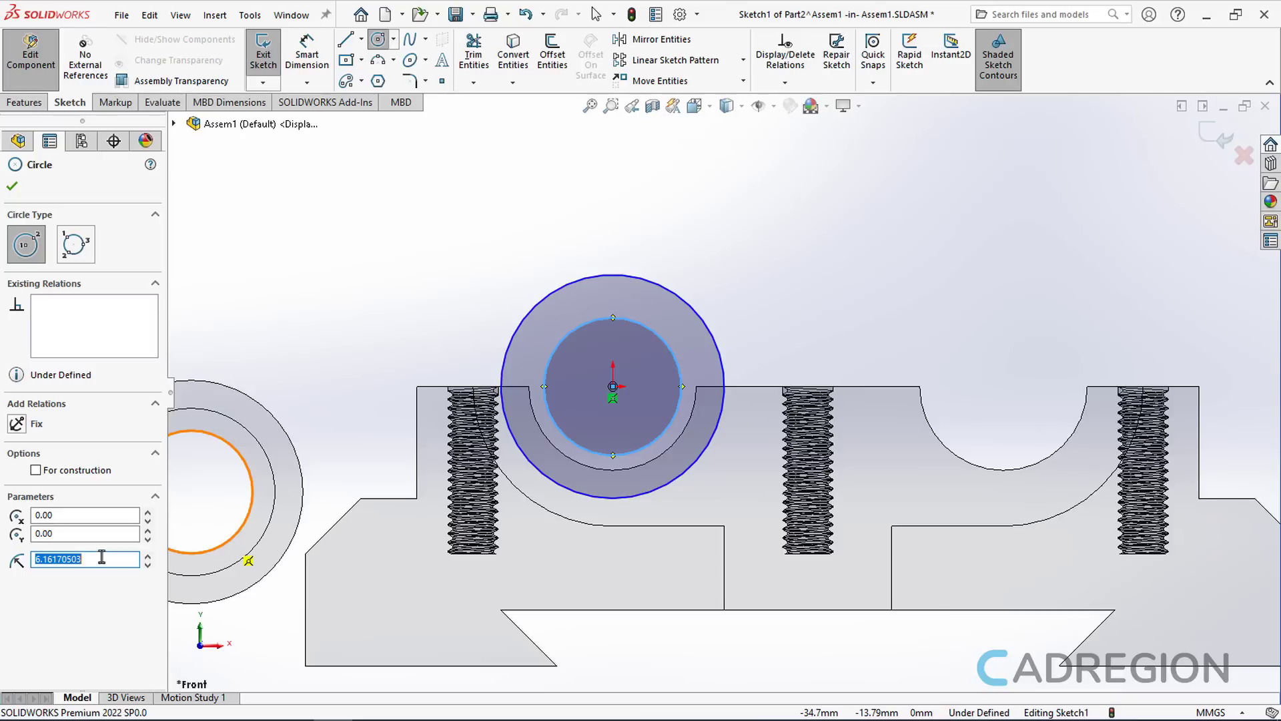
text(7.)
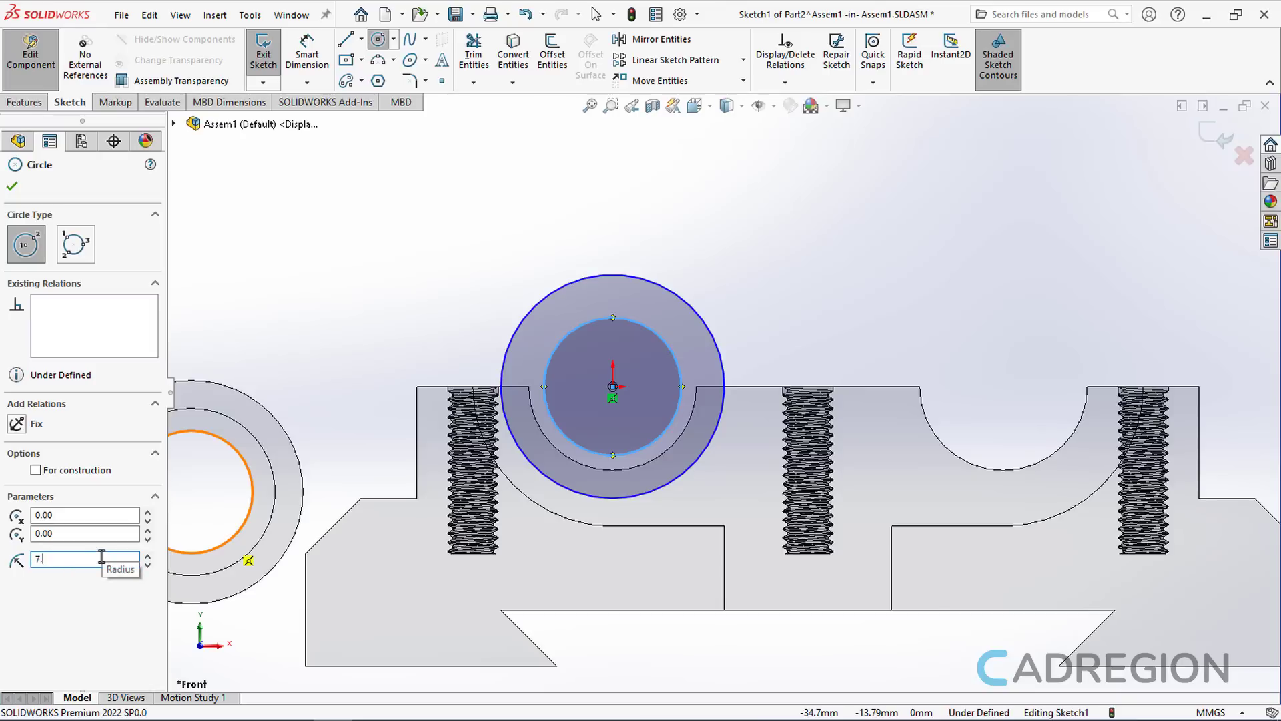
text(5)
key(Return)
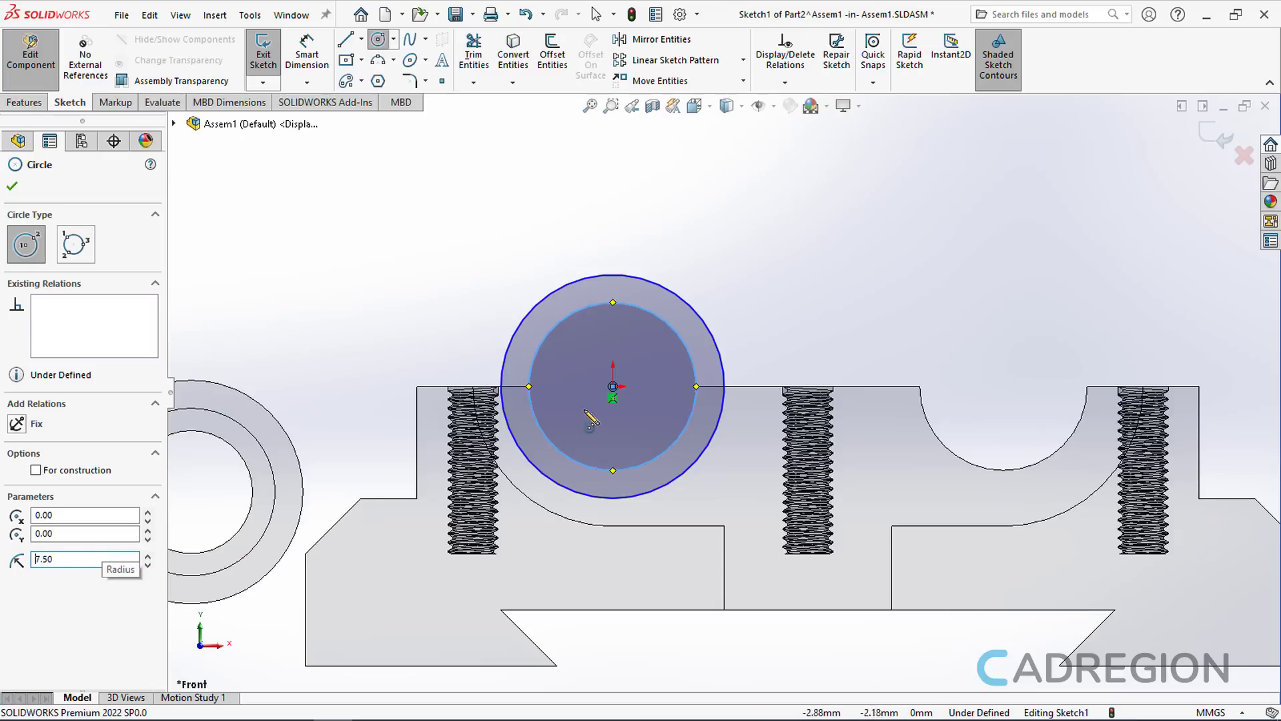
- Add an inner concentric circle of radius 5.5 mm at the origin and exit the sketch
click(612, 387)
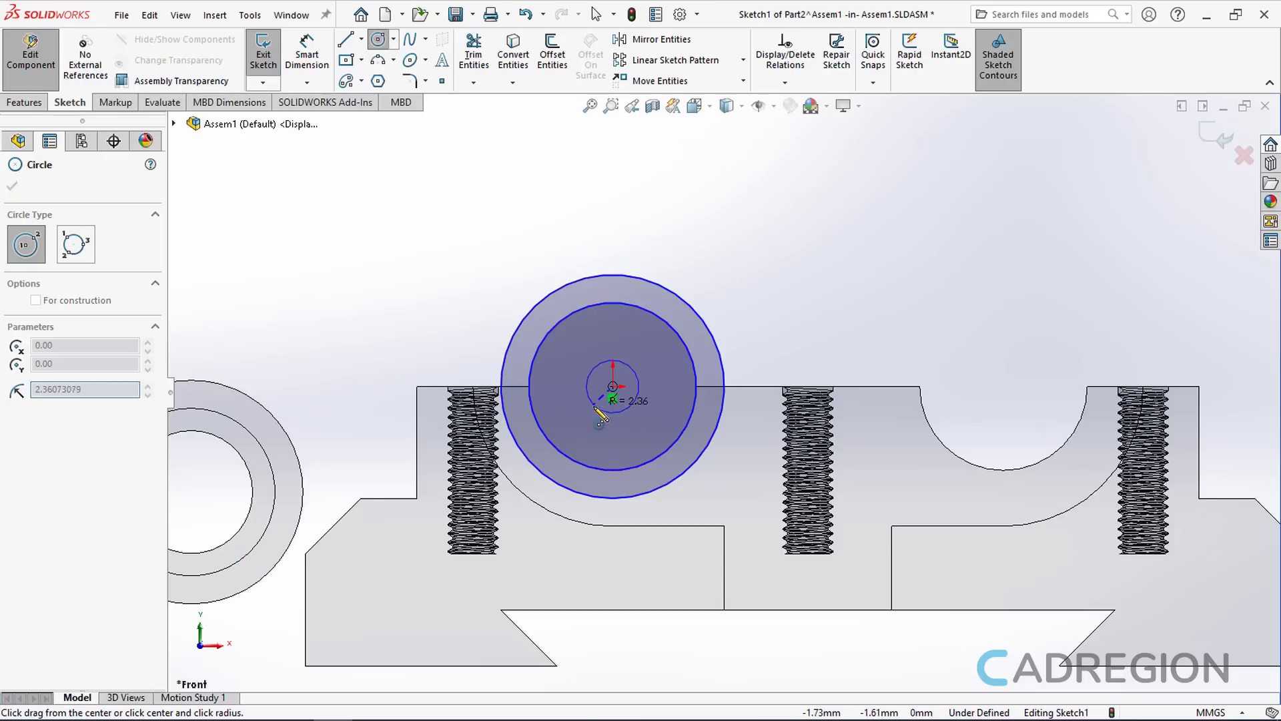
click(575, 425)
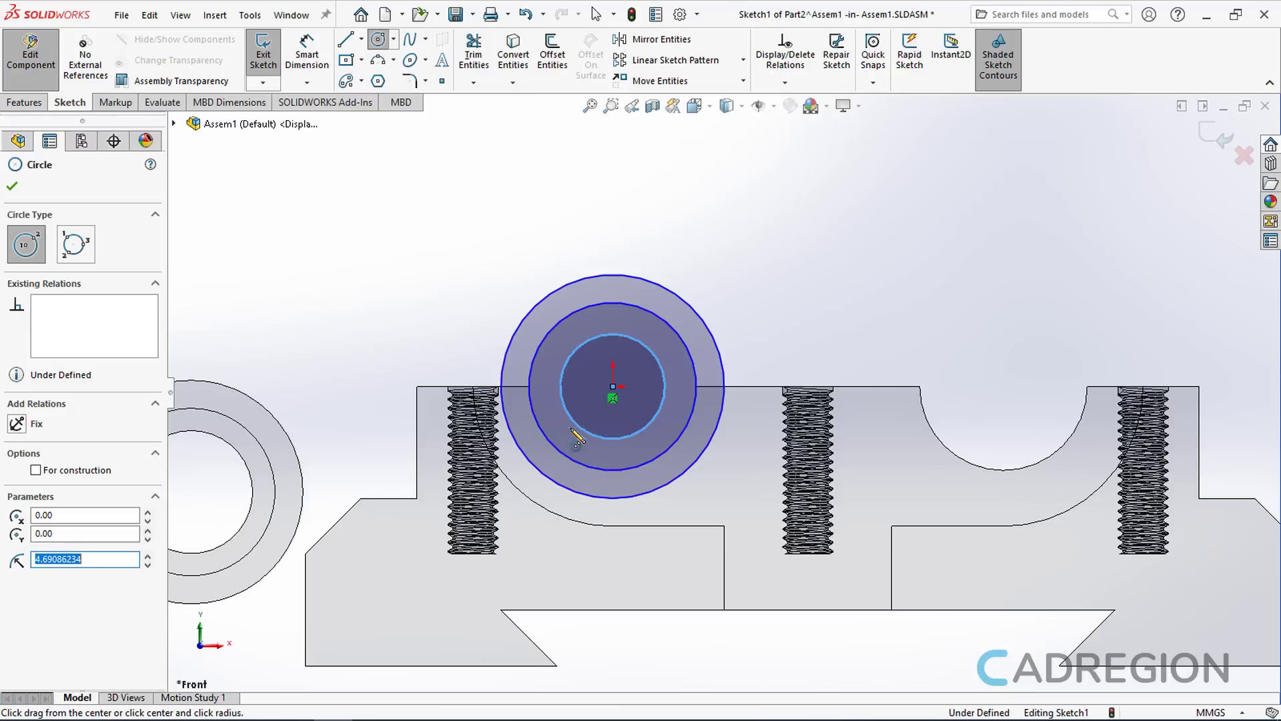
text(5.)
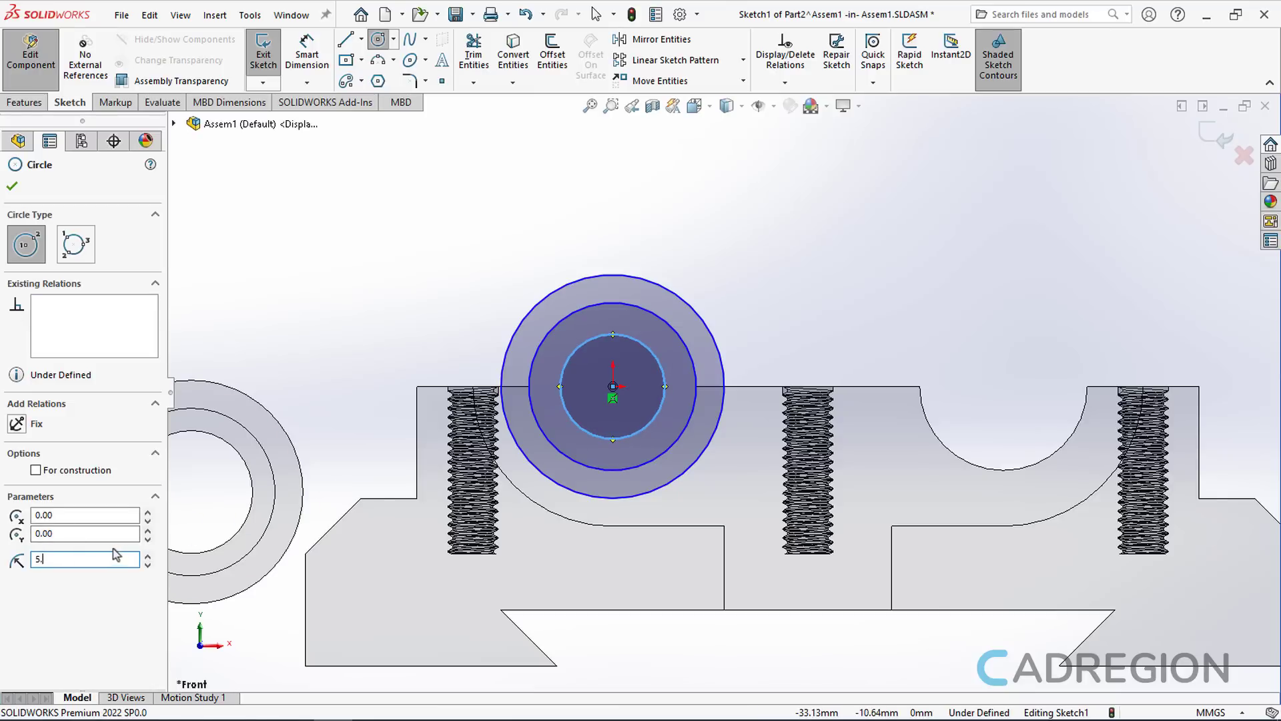
text(5)
key(Return)
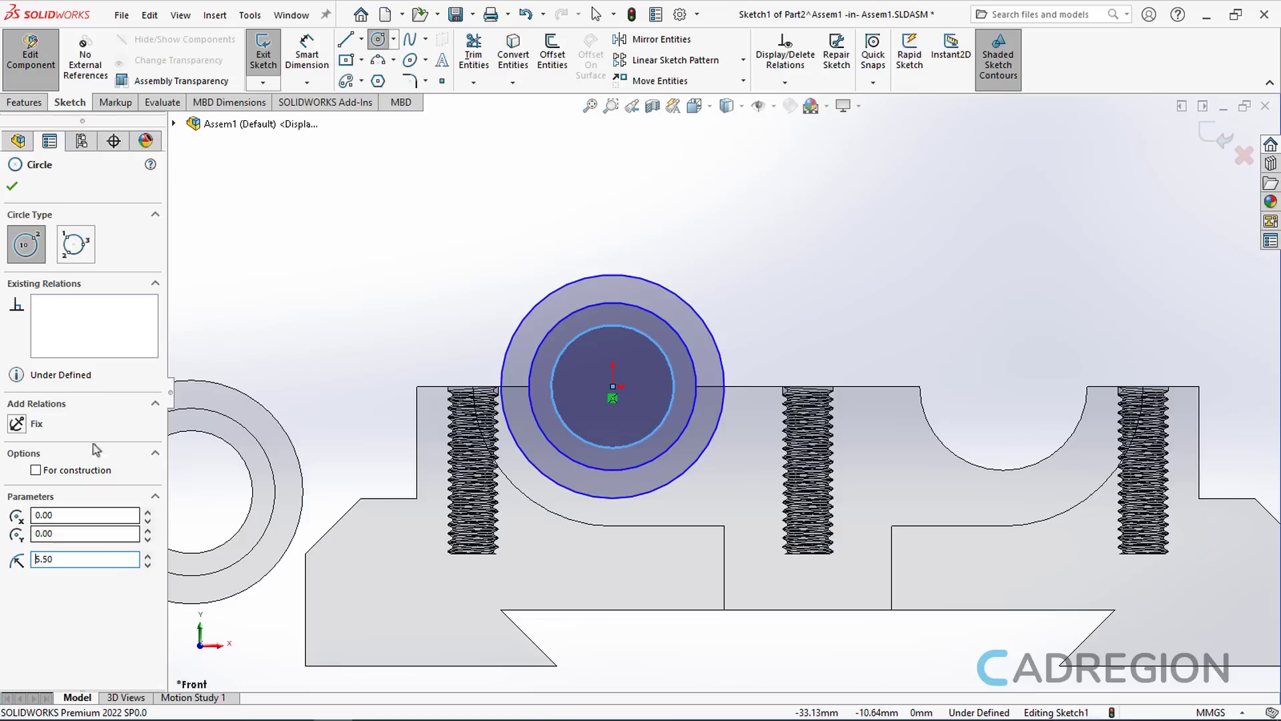
click(14, 188)
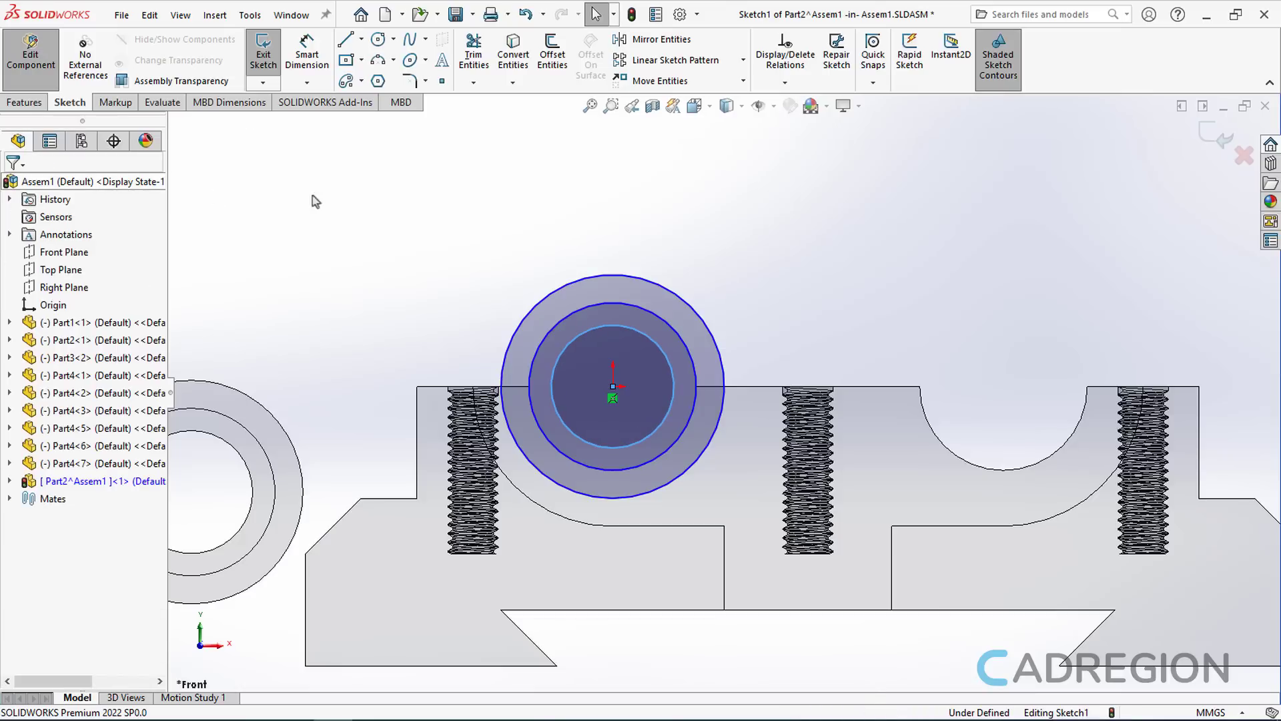
click(1209, 143)
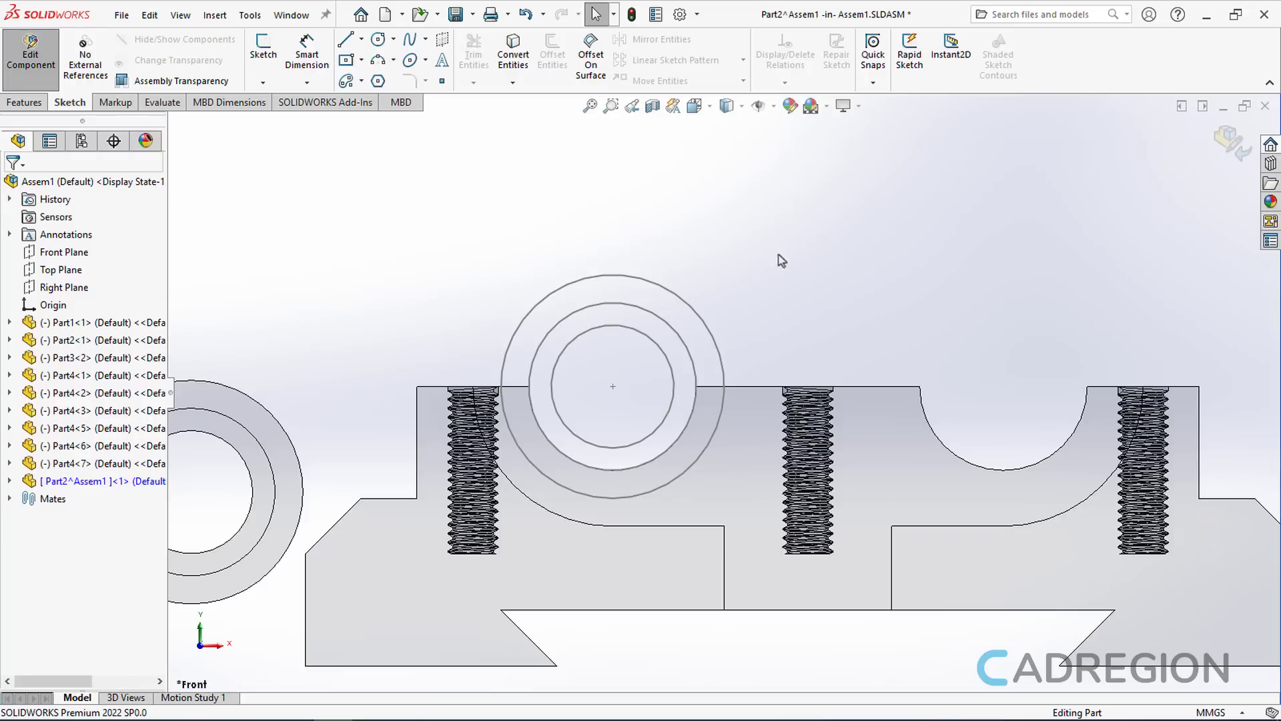
- Set up an Extruded Boss/Base from the circle sketch, using only the ring between the inner and middle circles as its contour
click(25, 102)
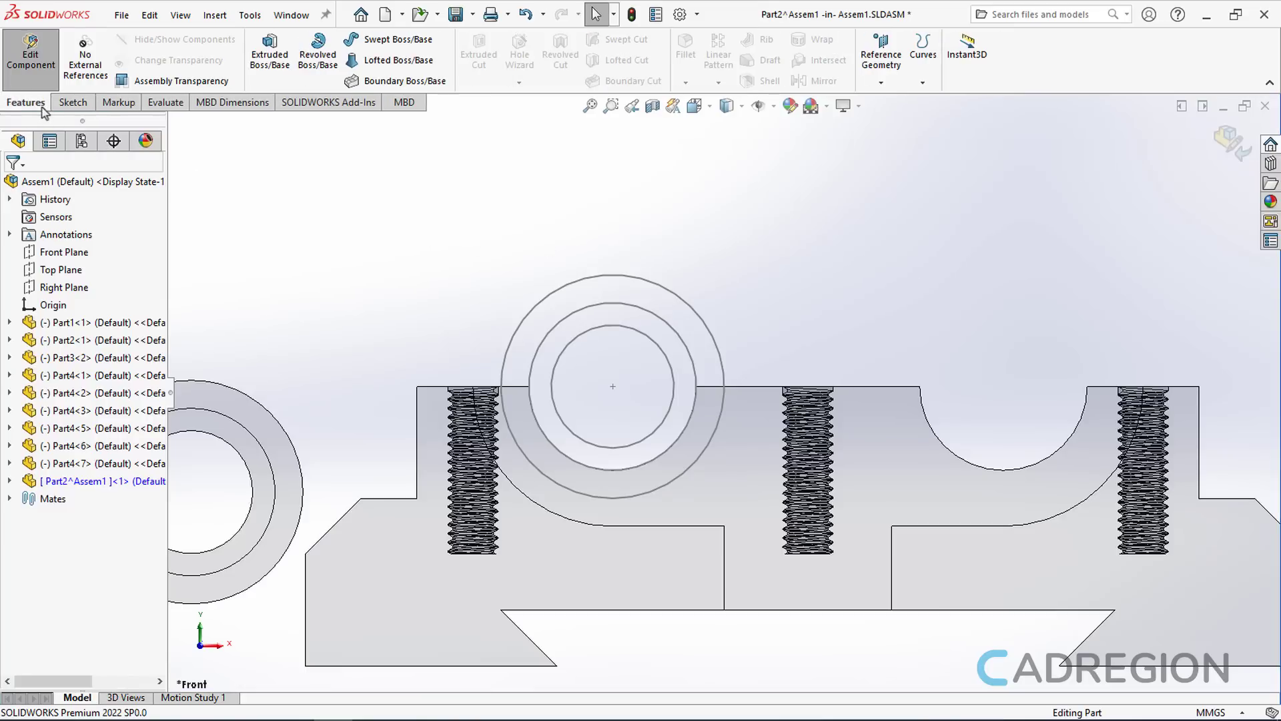
click(273, 68)
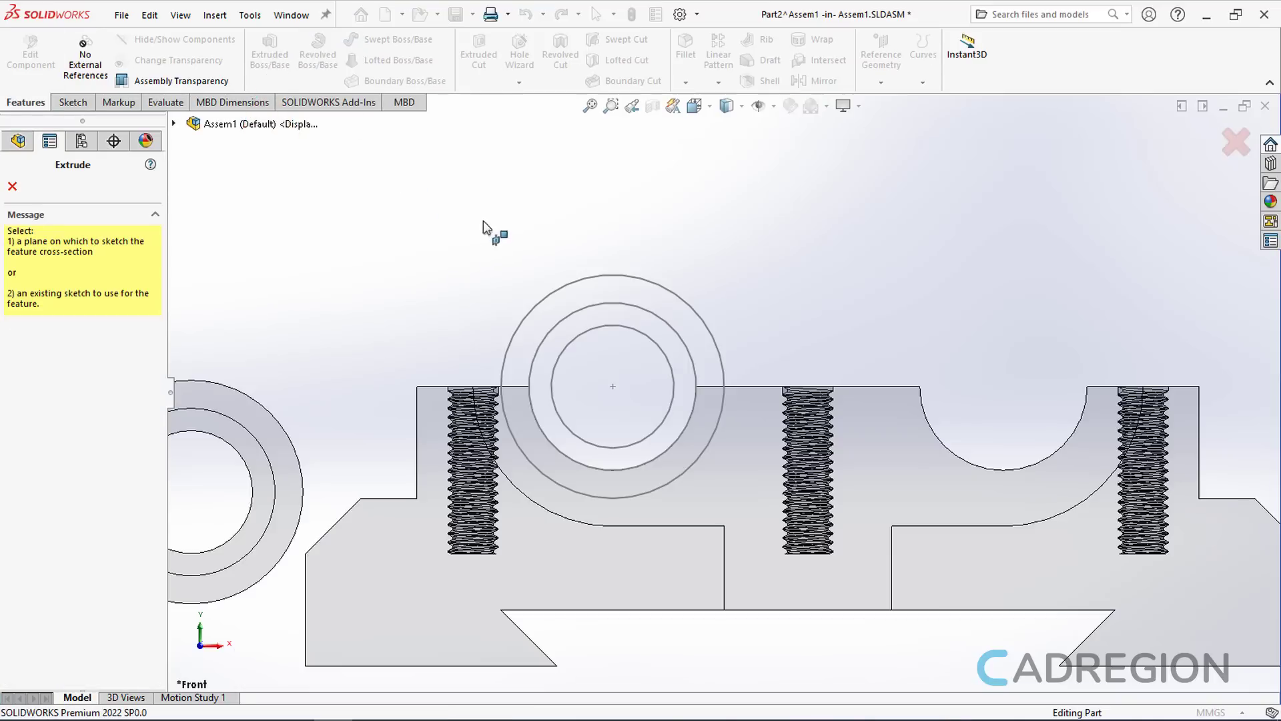
click(672, 287)
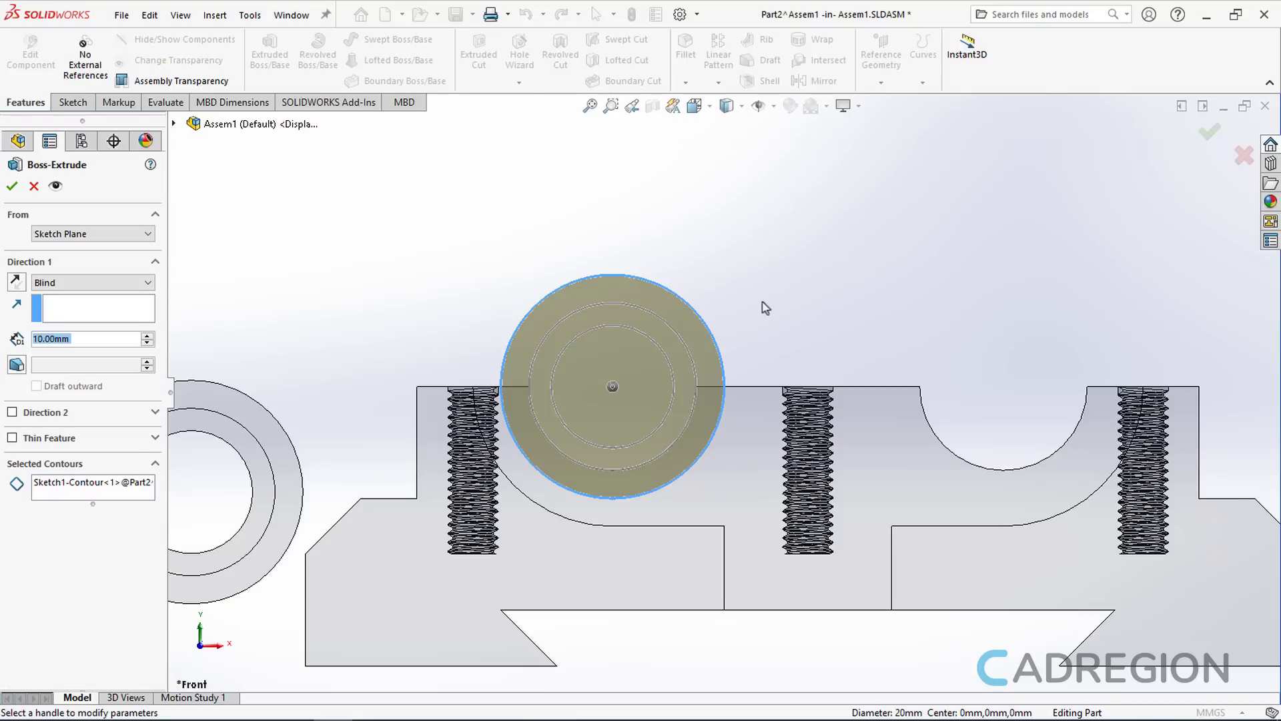
scroll(767, 305, up, 1)
key(ctrl+7)
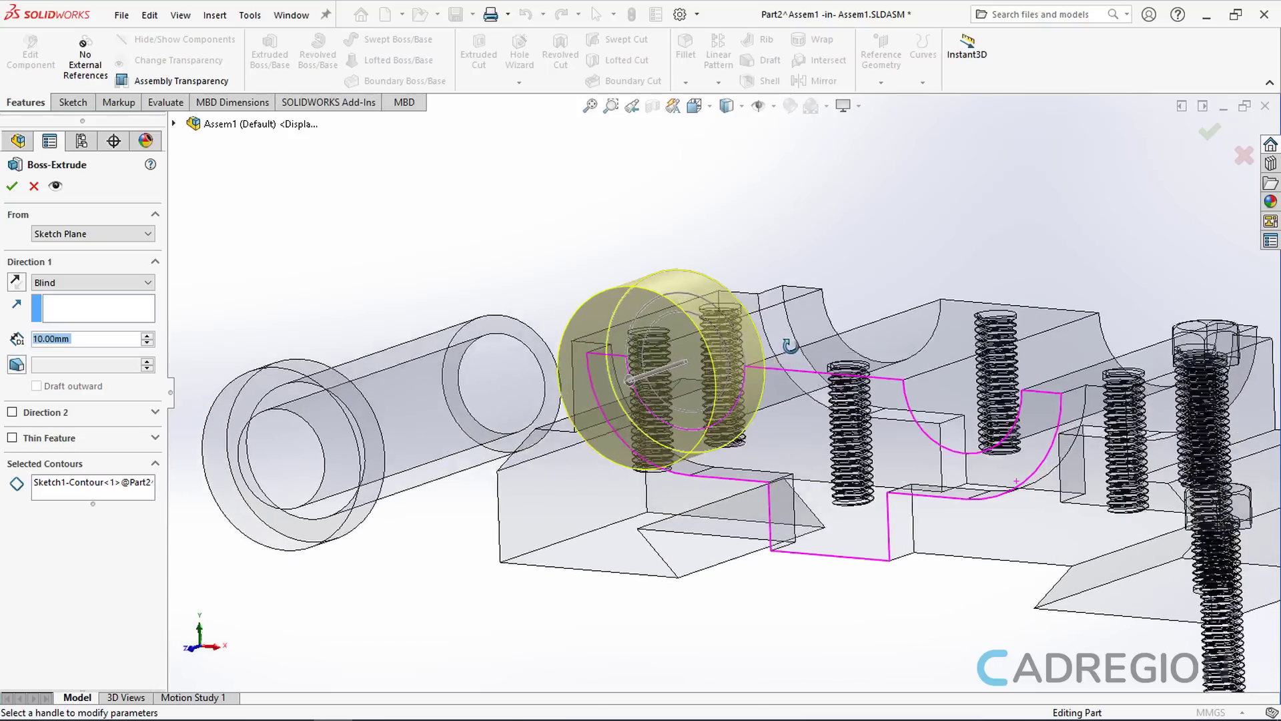
key(z)
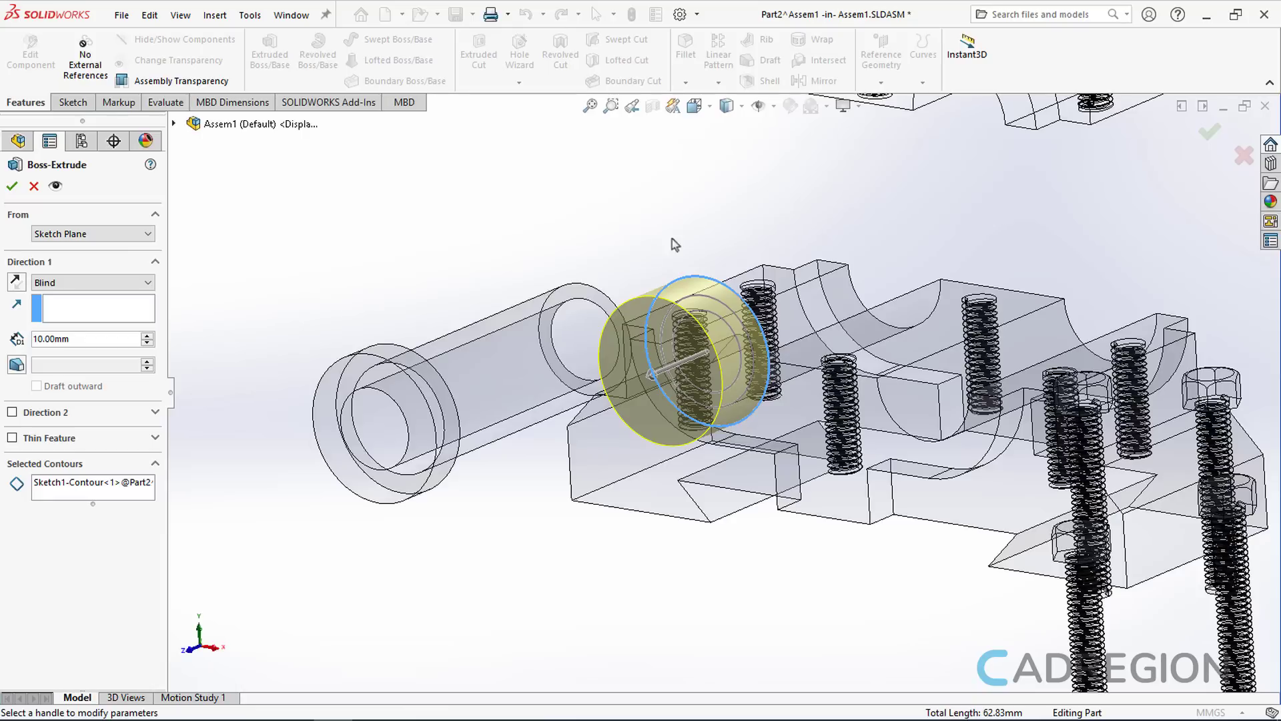
click(126, 490)
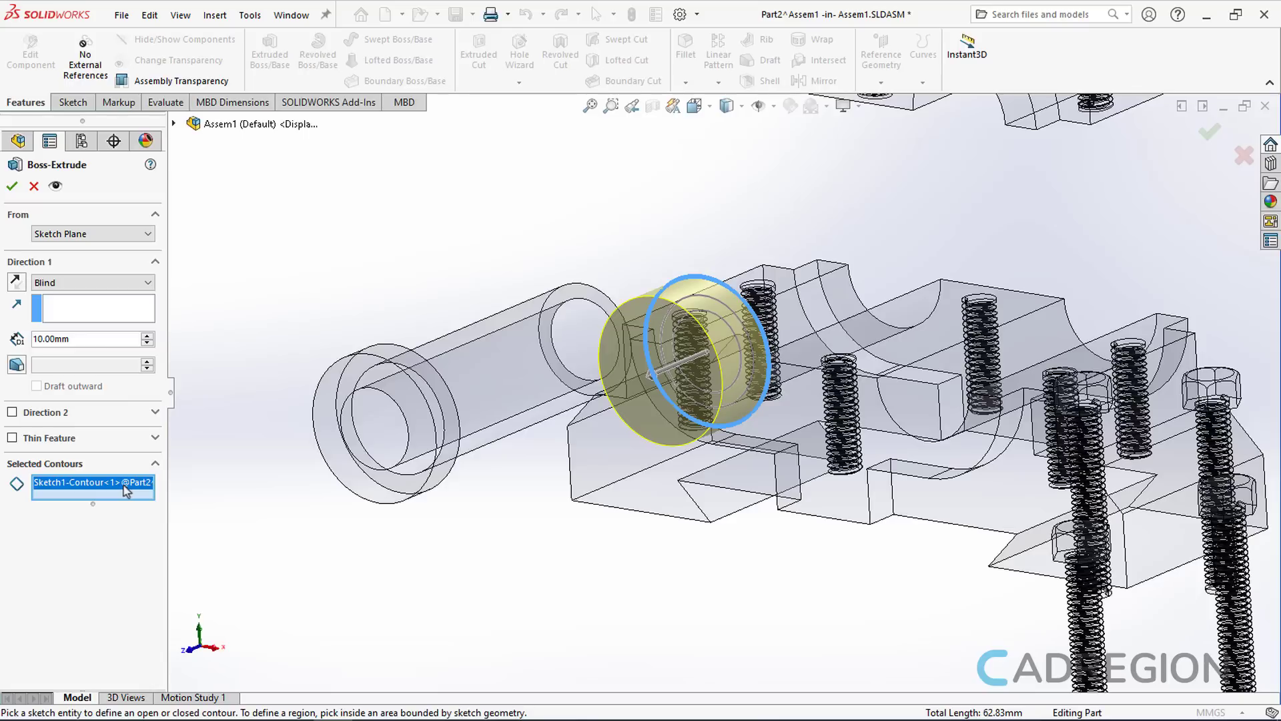
key(Delete)
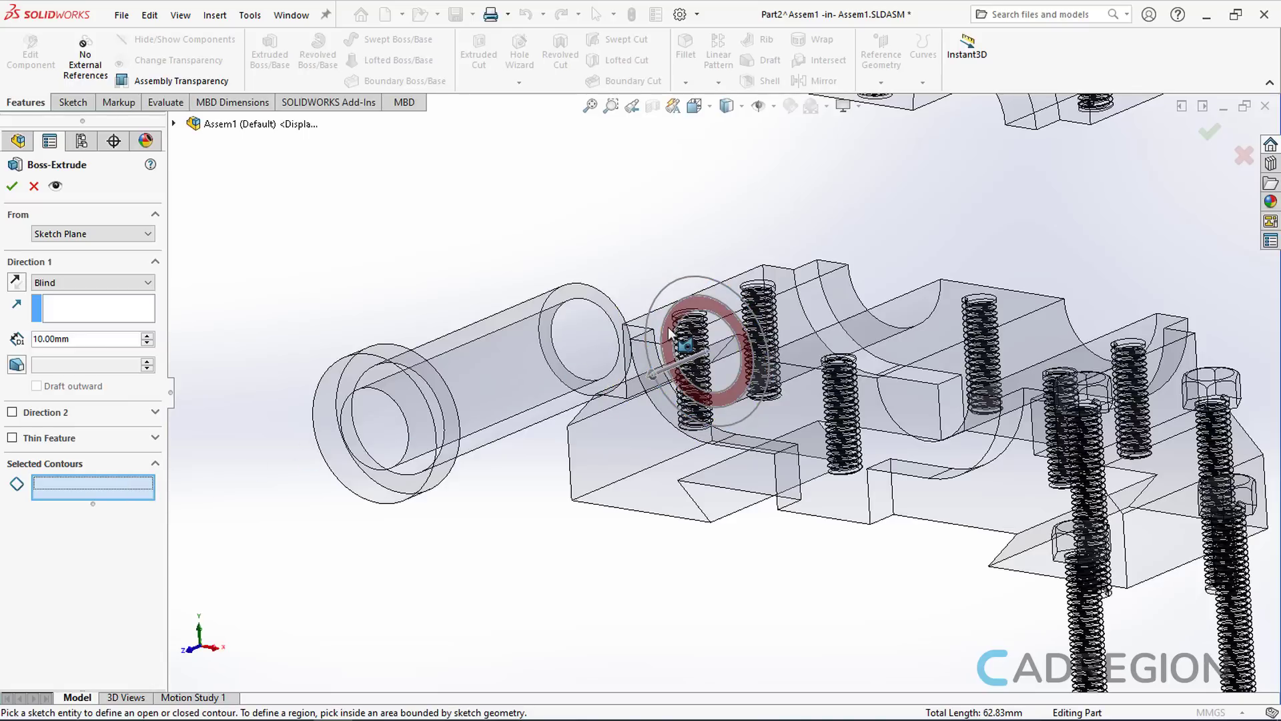
scroll(669, 329, down, 3)
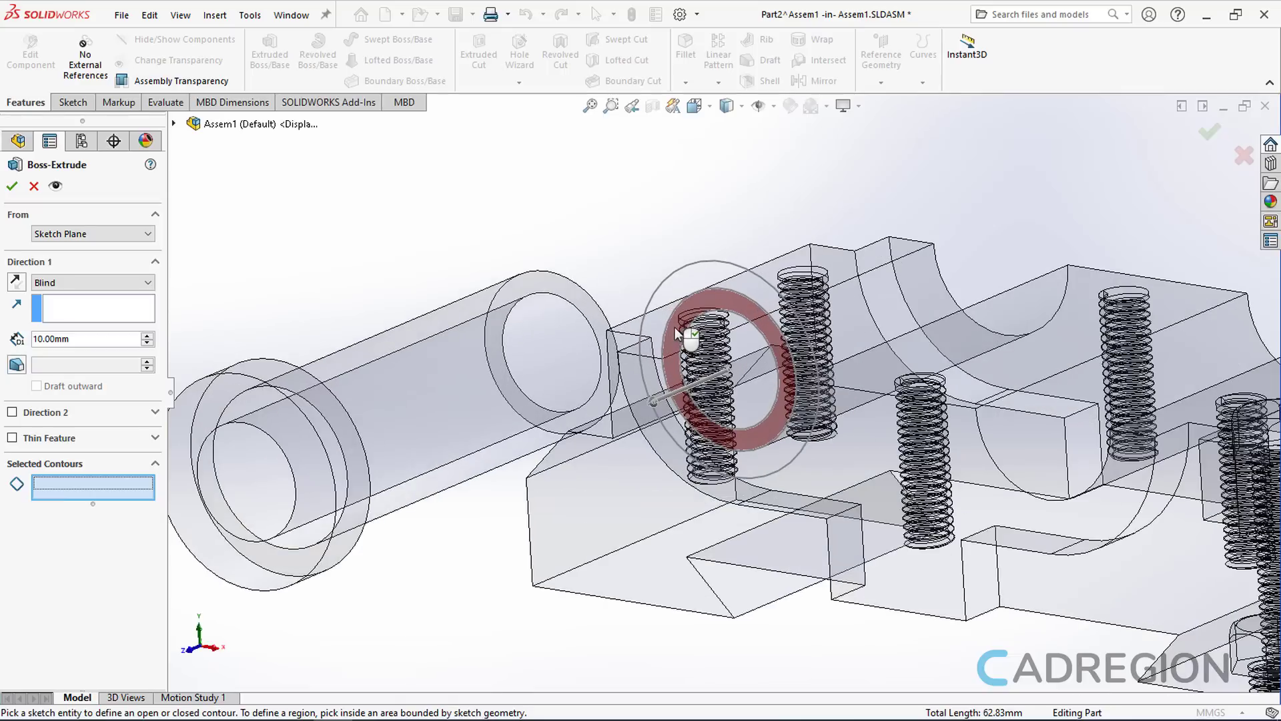
click(678, 334)
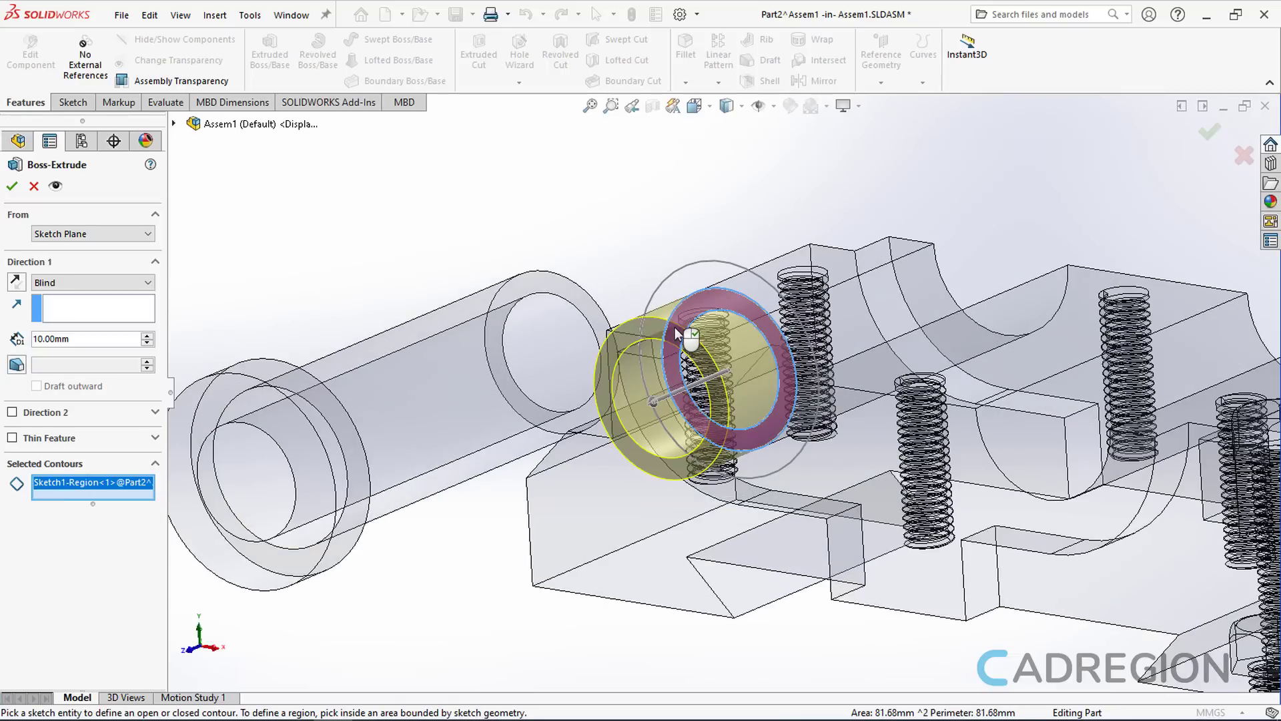
- Set the blind depth of the ring's extrusion to 40 mm
drag(100, 340, 26, 341)
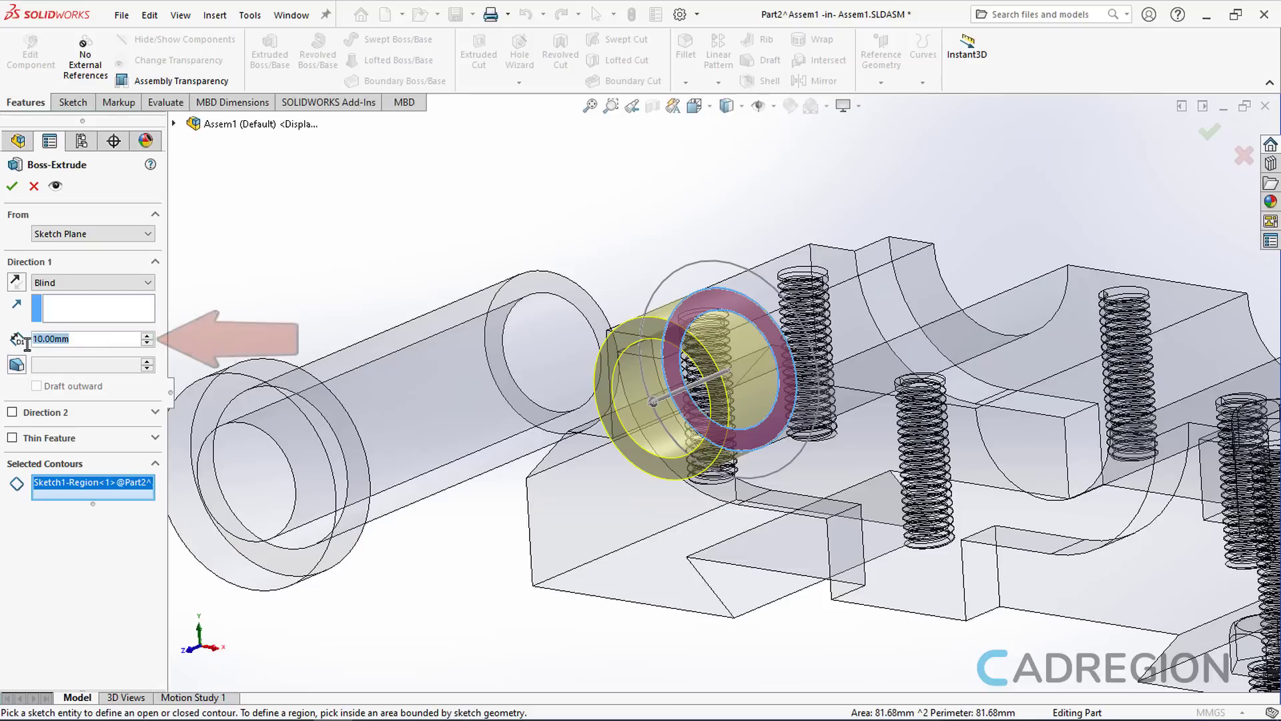
text(40)
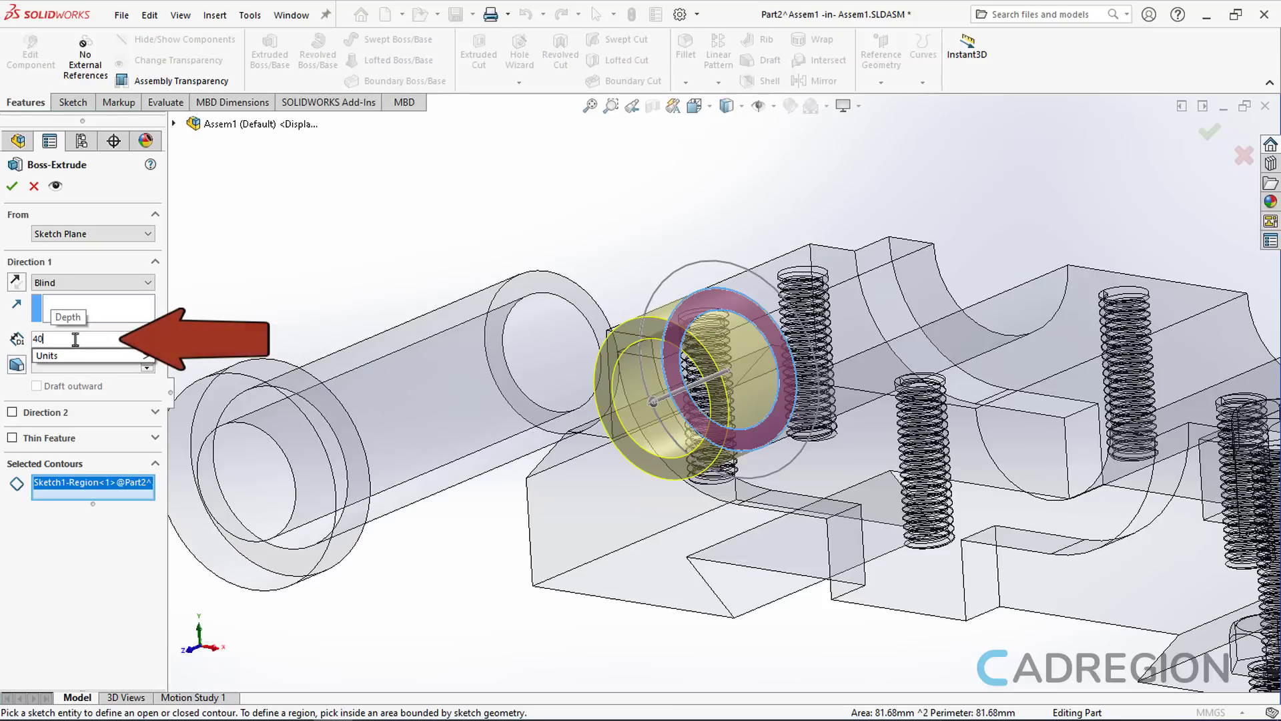
key(Return)
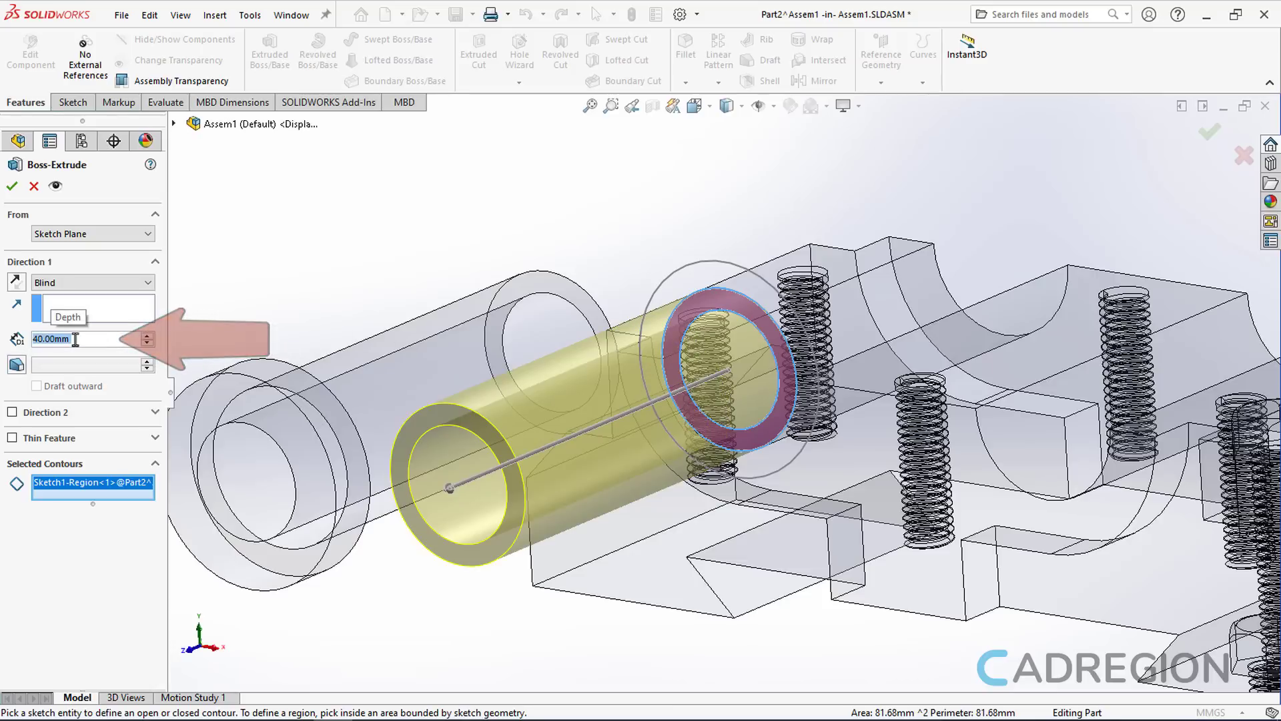
- Reverse the ring extrusion's direction so the tube runs along the base block's groove, and accept the feature
click(16, 283)
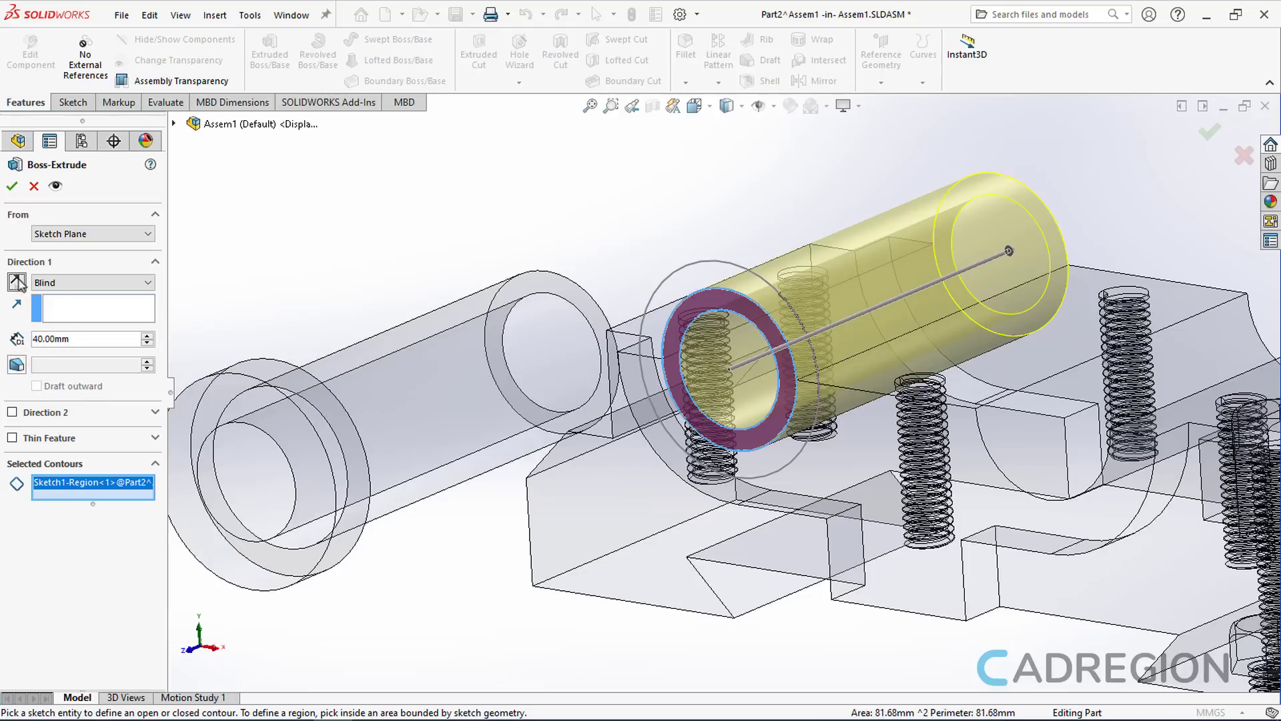
click(12, 188)
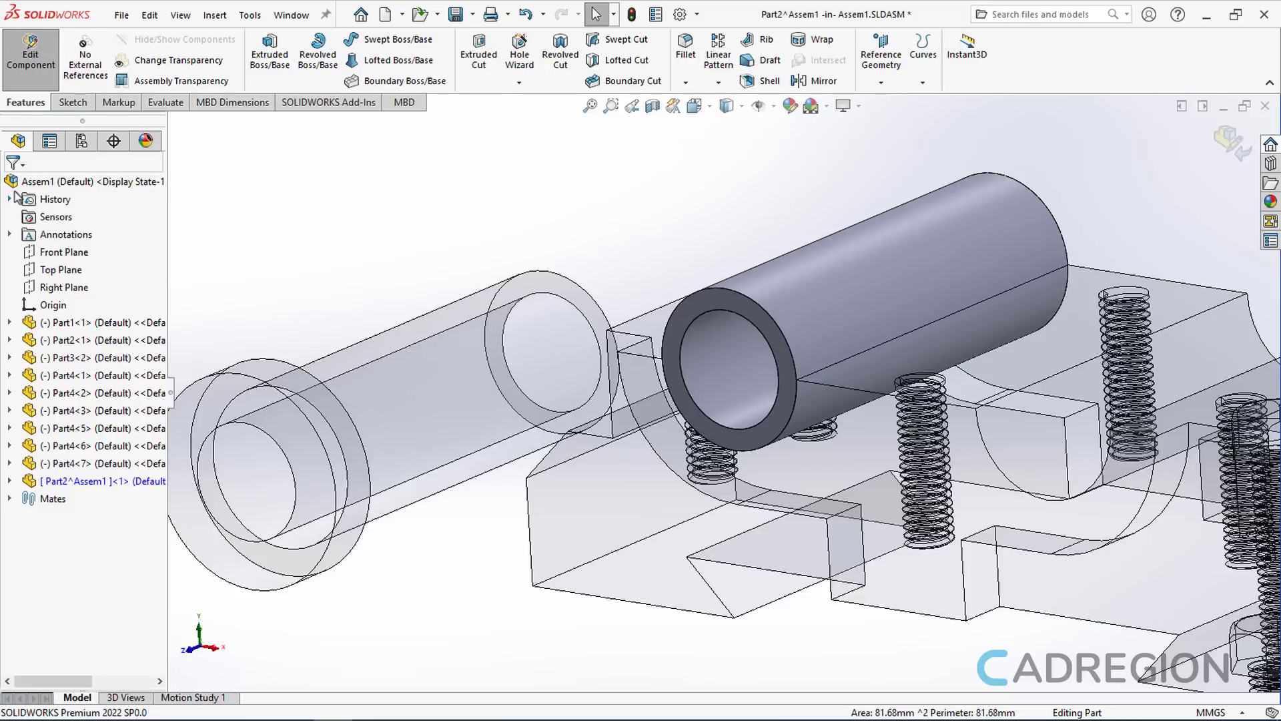
- Expand the new part and its first extrusion in the feature tree and show the absorbed circle sketch
click(9, 481)
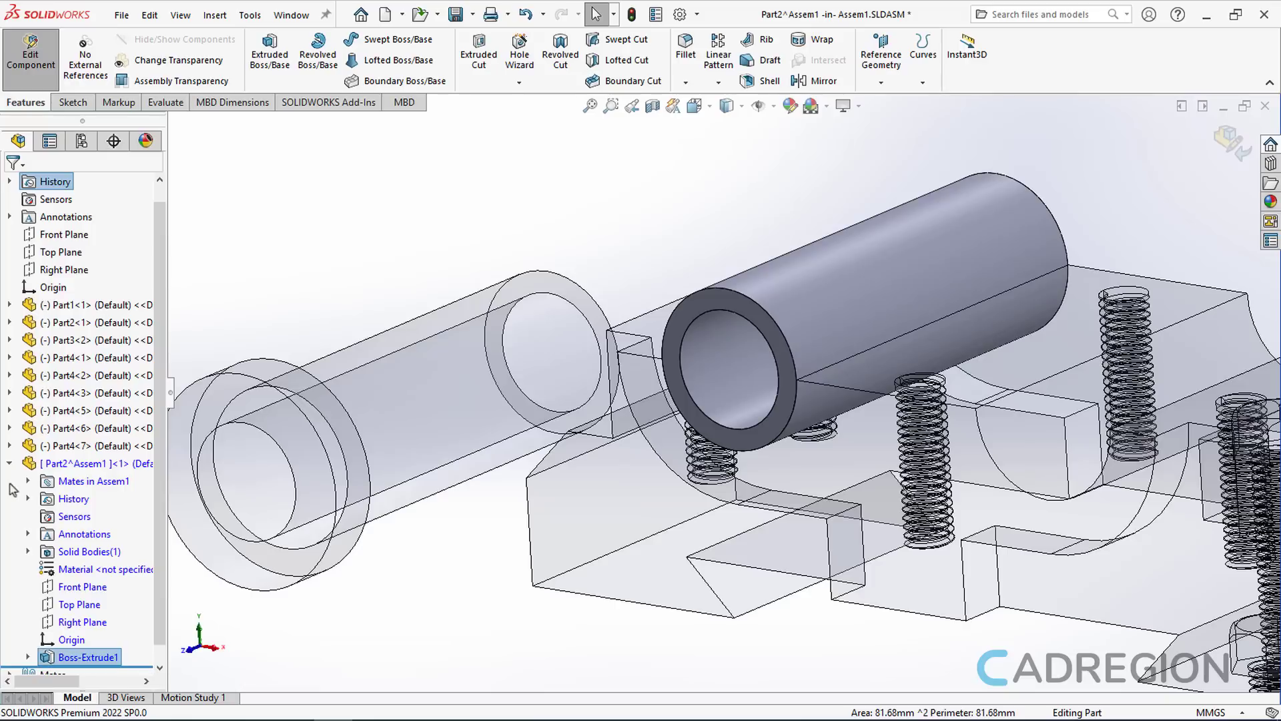
scroll(44, 534, down, 1)
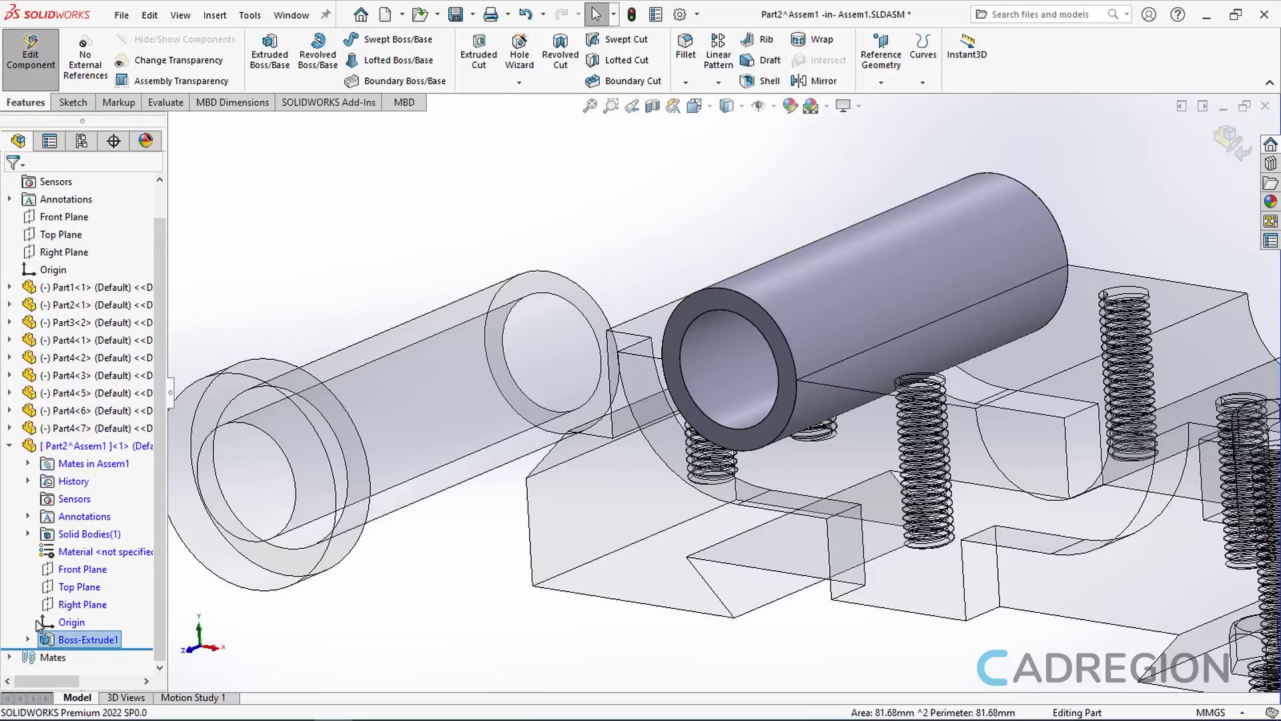
click(28, 639)
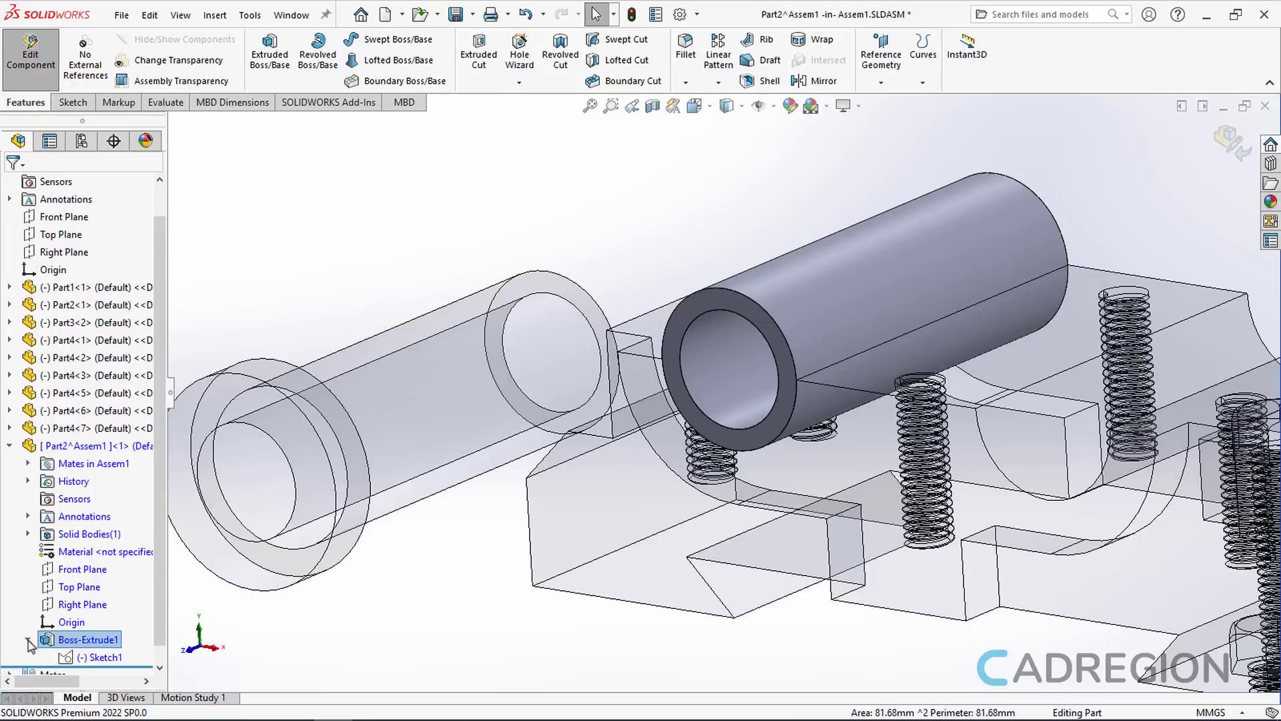
scroll(73, 647, down, 1)
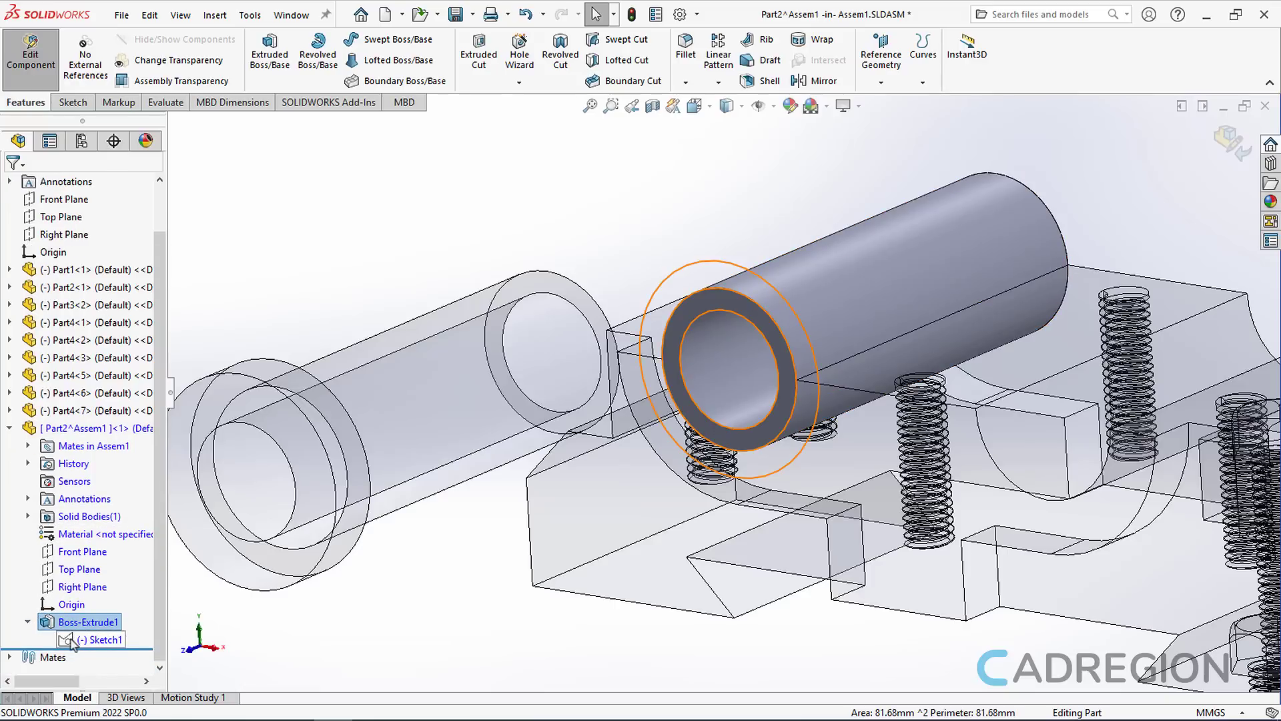
click(87, 640)
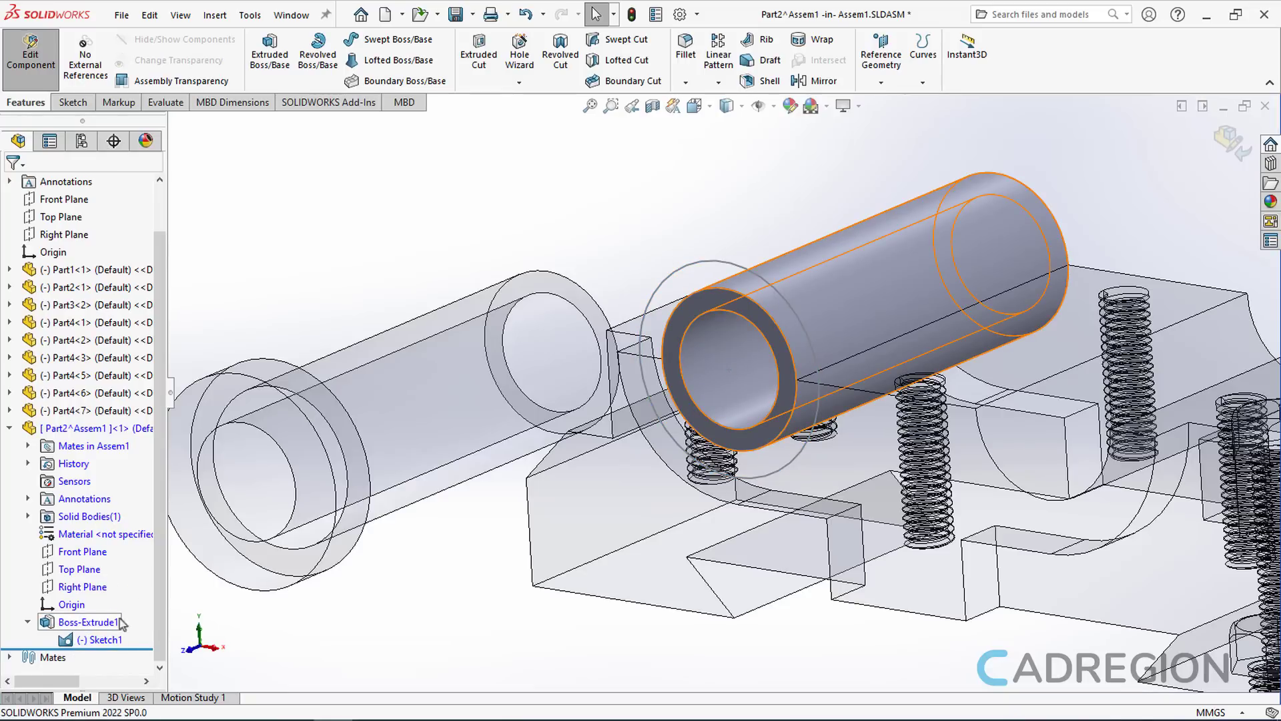
click(428, 620)
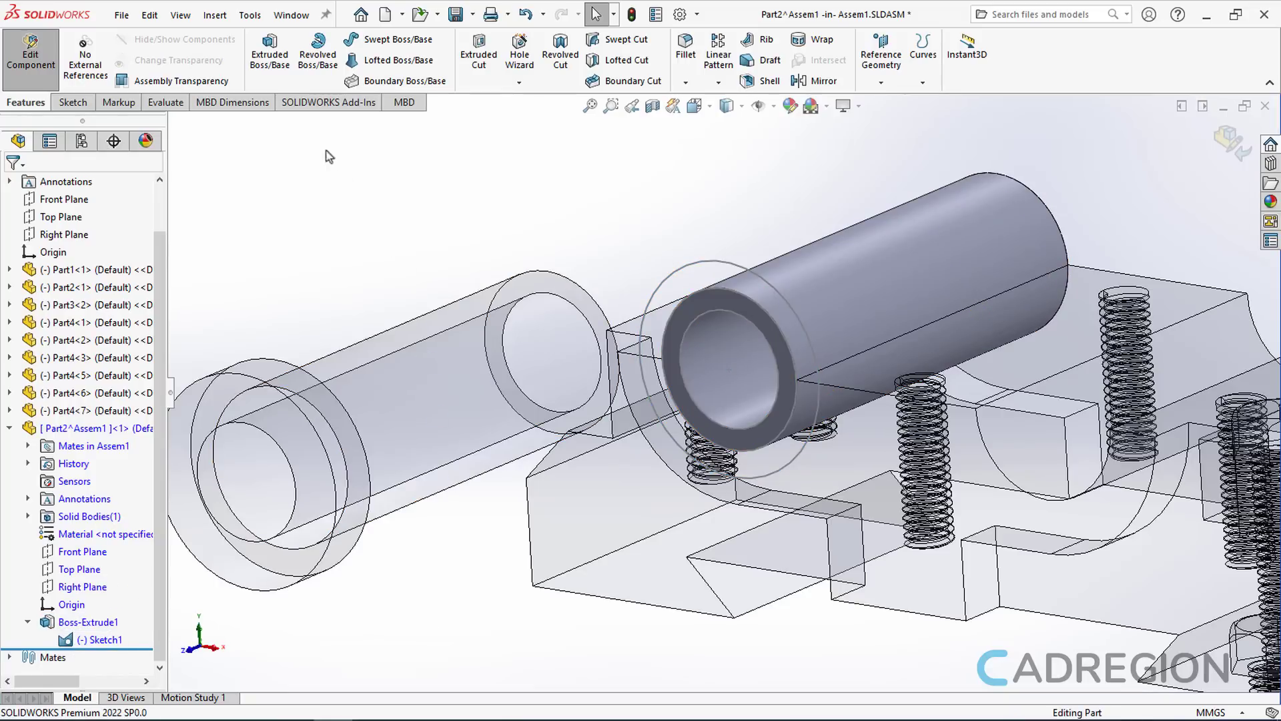
- Set up a second Extruded Boss/Base from the circle sketch, replacing the full-circle contour with the outer and middle ring regions
click(285, 67)
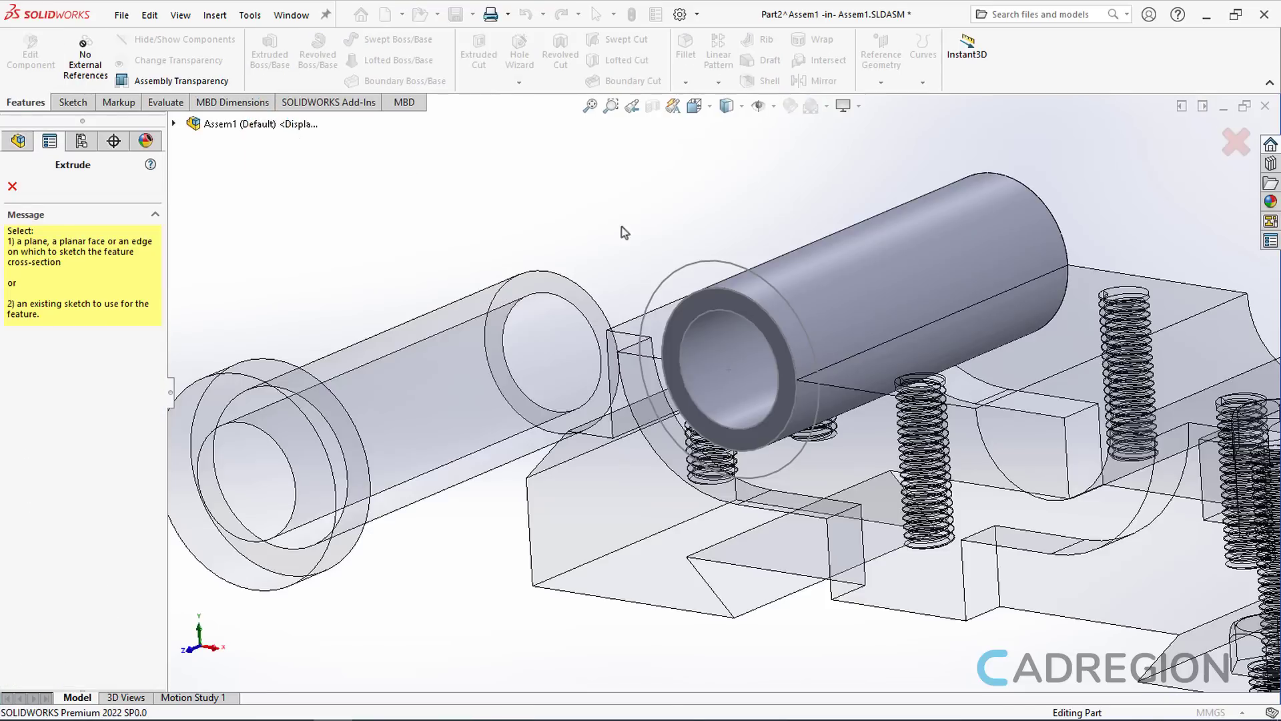
click(691, 265)
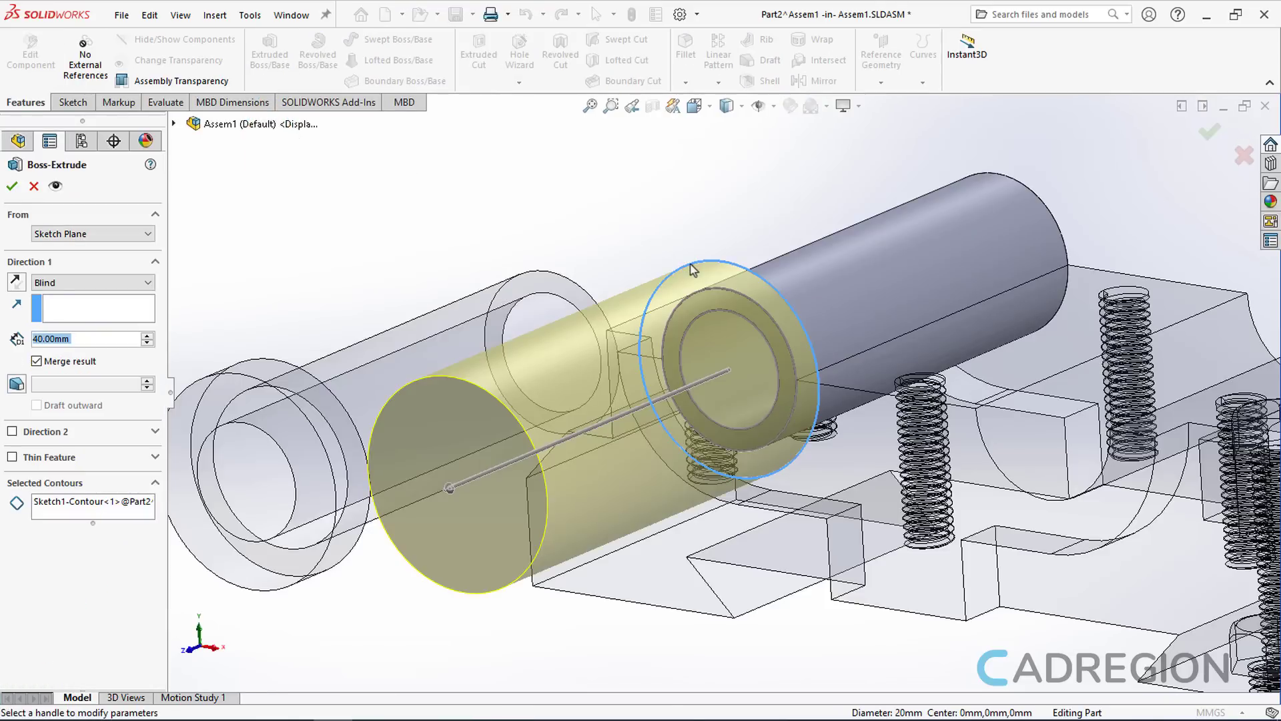
click(103, 506)
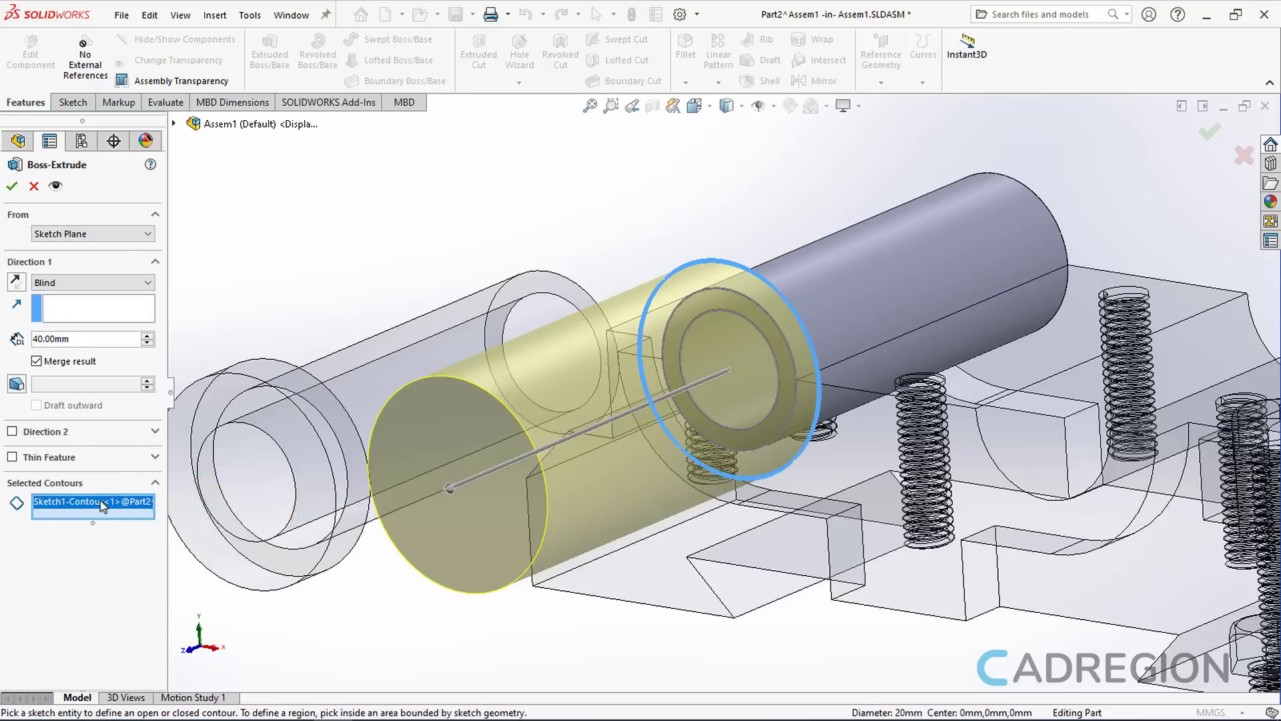
key(Delete)
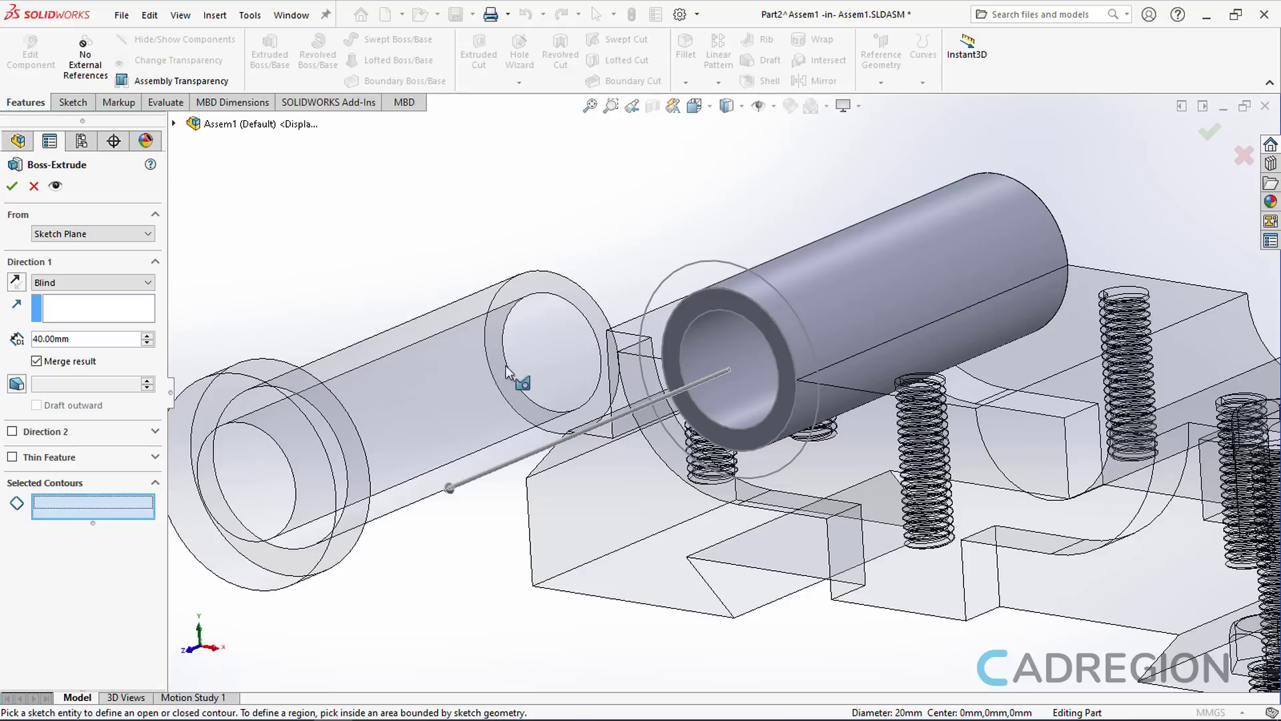
click(657, 326)
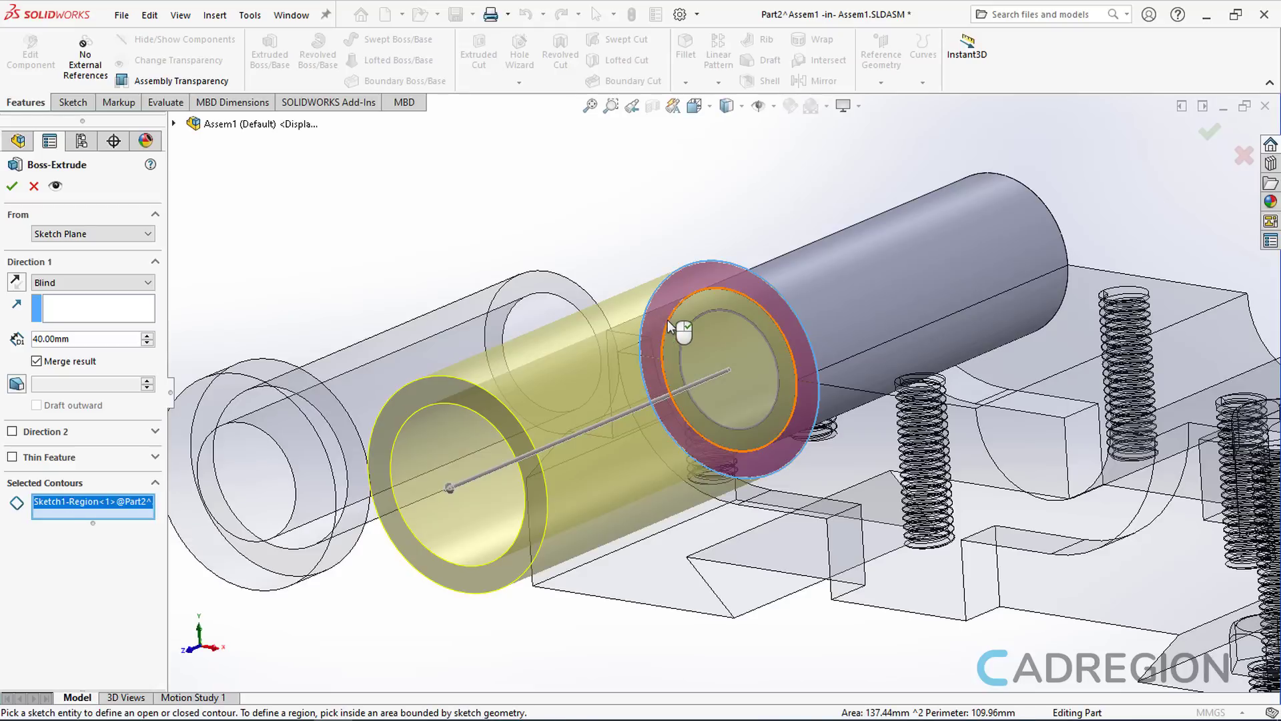
click(685, 325)
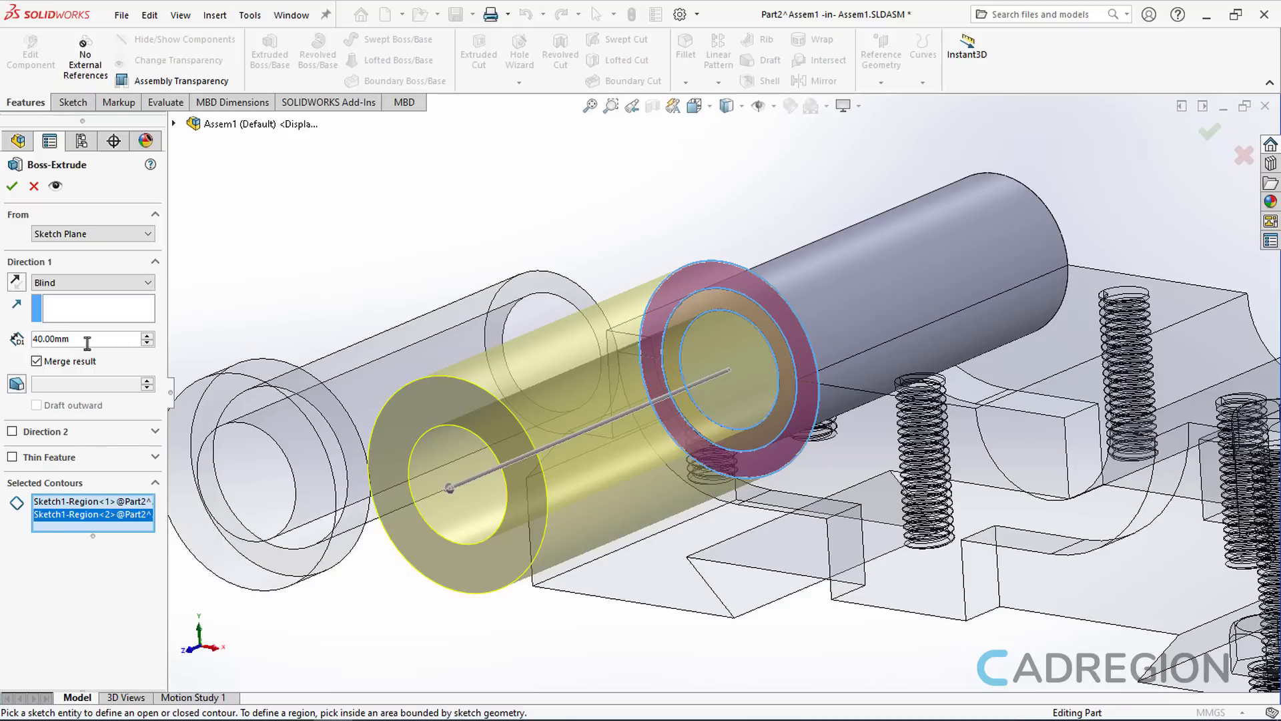
- Set the flange extrusion's blind depth to 5 mm, merged with the tube, and accept it
drag(88, 343, 27, 342)
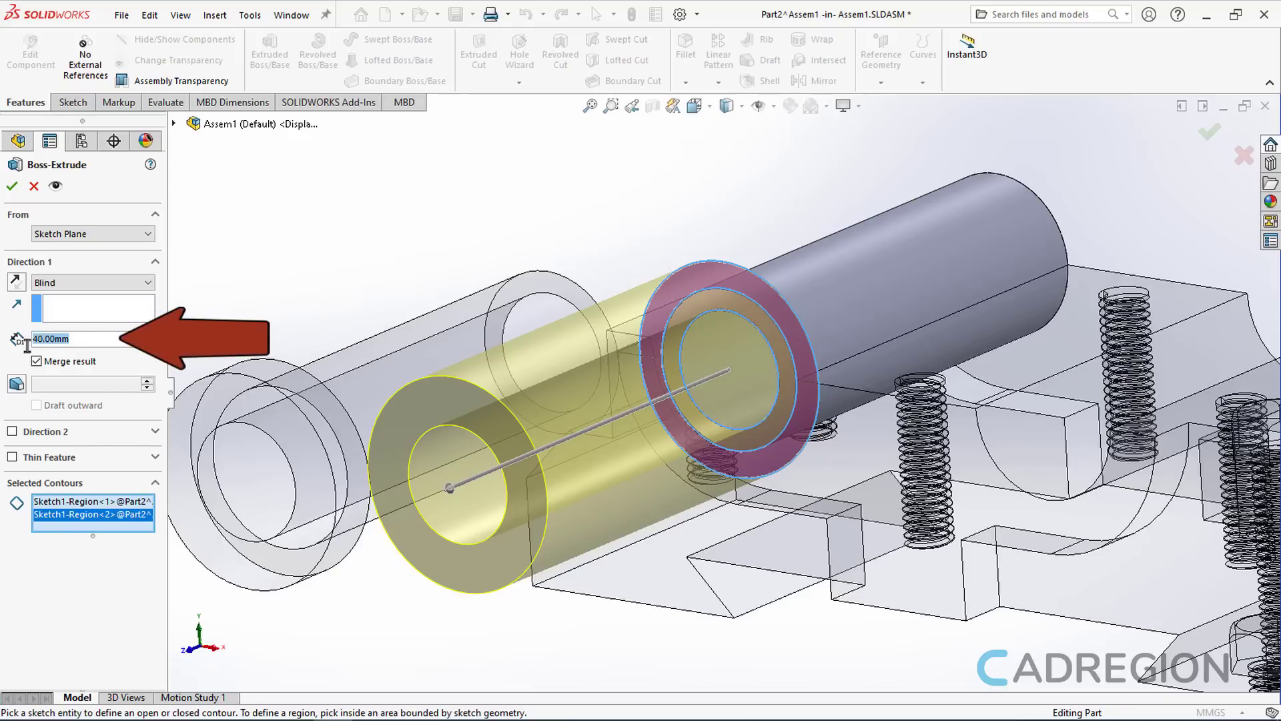
text(5)
key(Return)
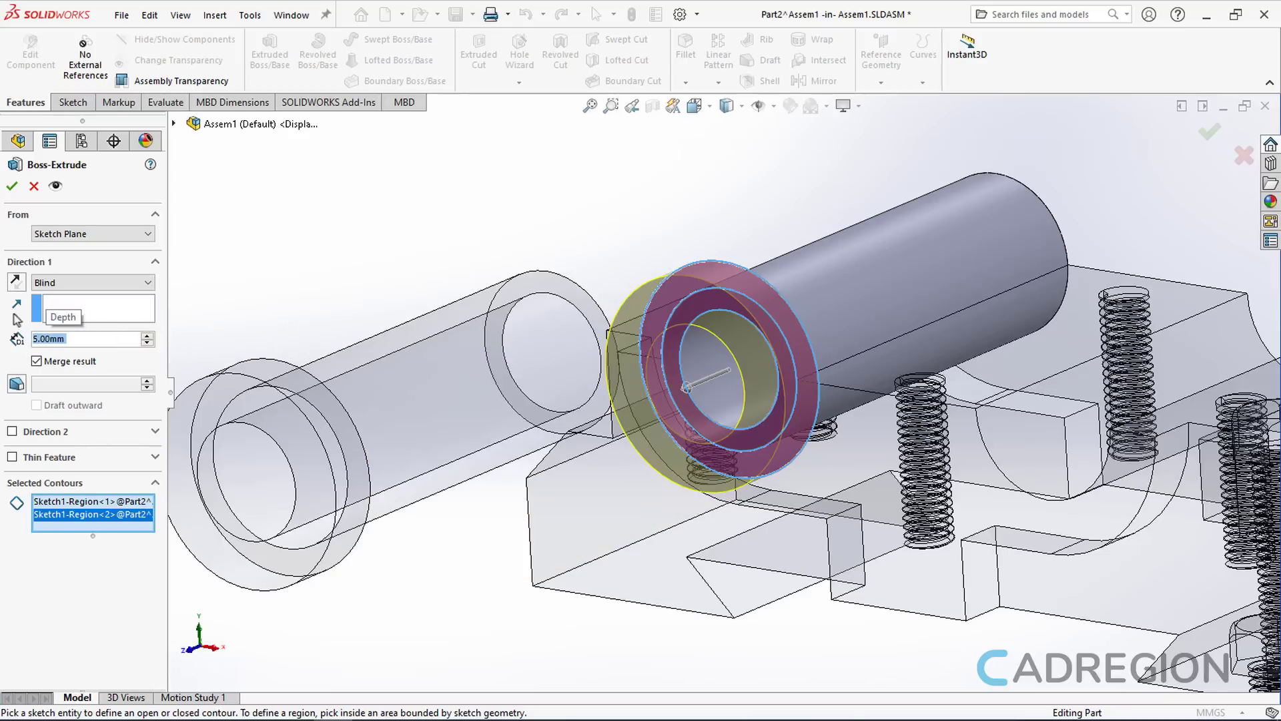
click(13, 191)
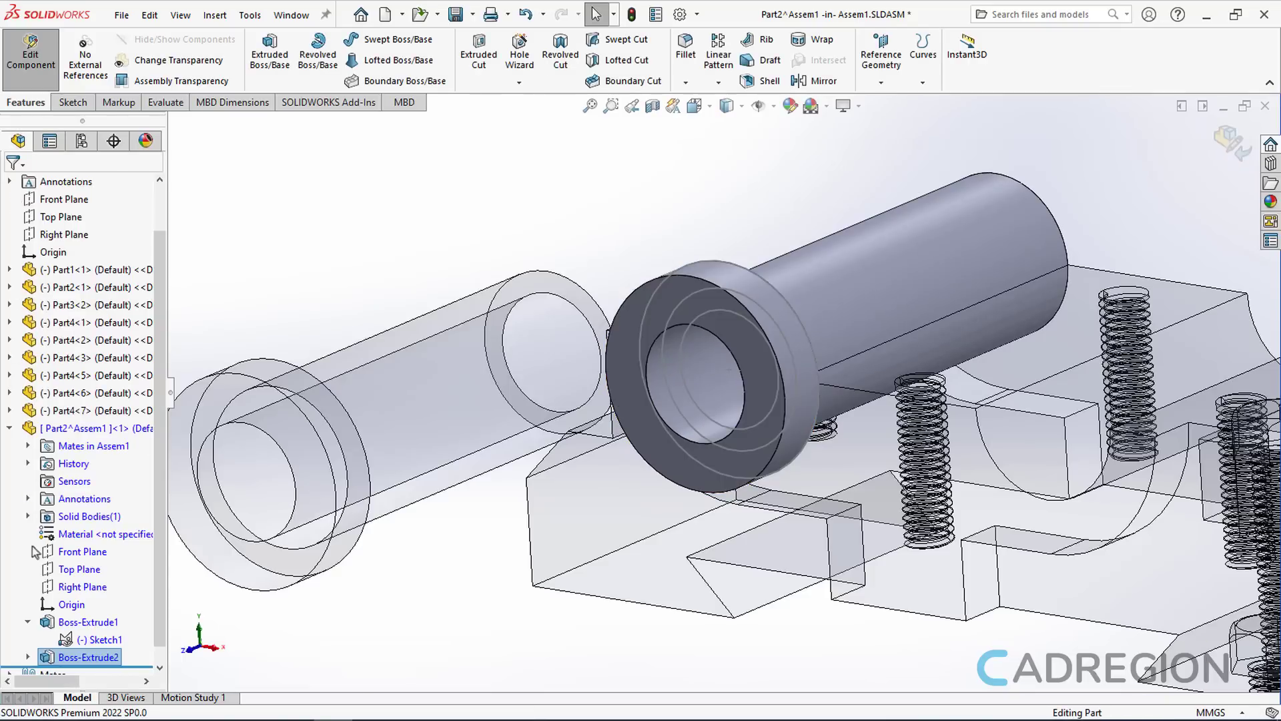
- Hide the circle sketch and leave part editing to return to the assembly
scroll(77, 654, down, 1)
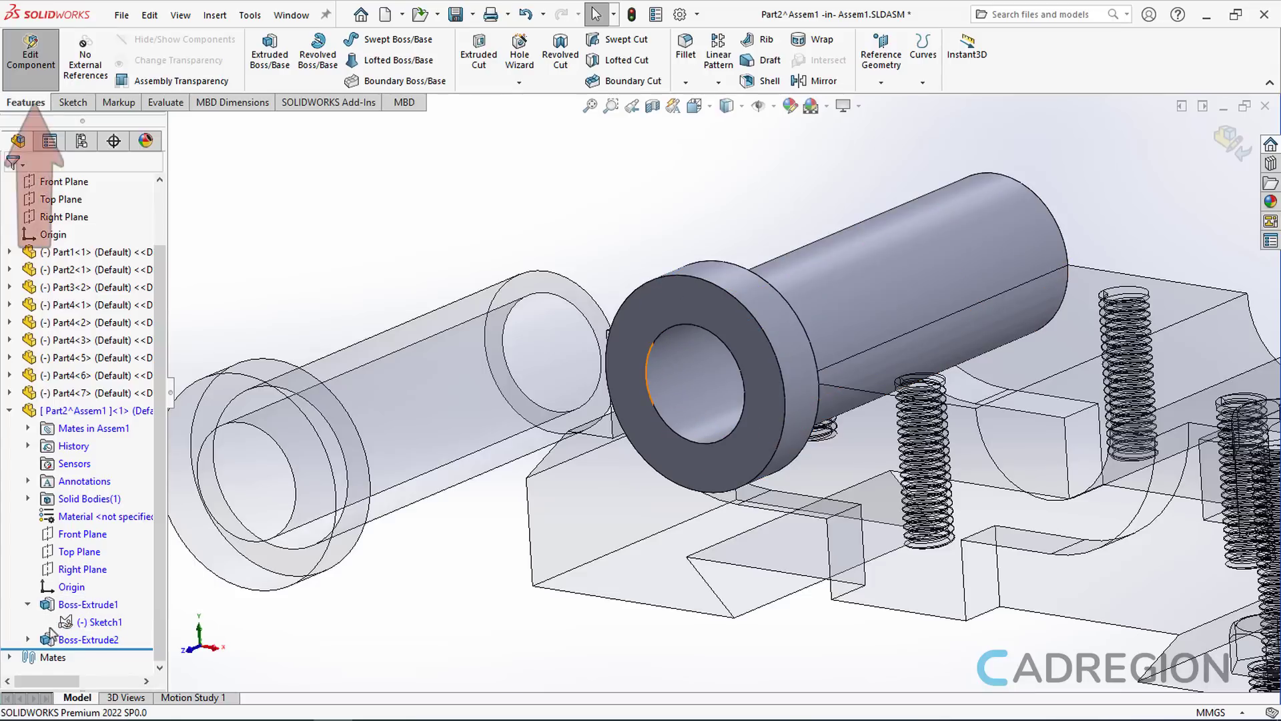
click(22, 70)
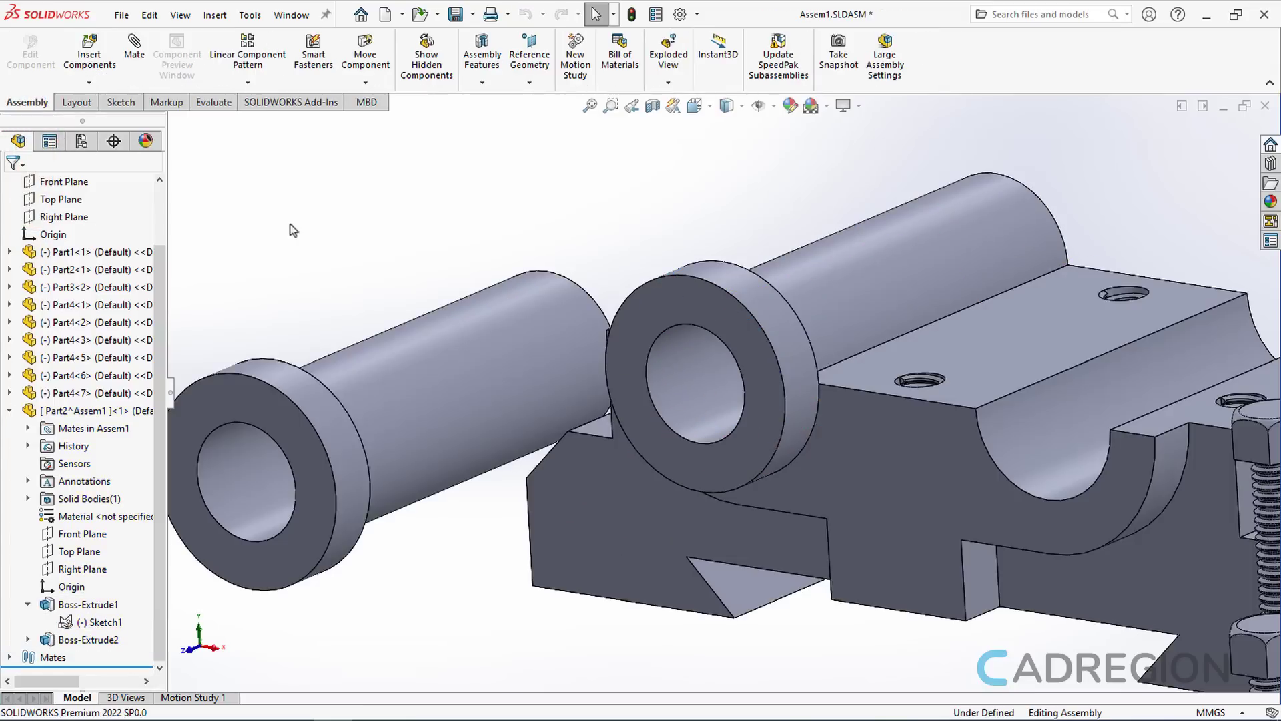
- Try to move the new flanged sleeve out of the base block's groove
scroll(813, 238, up, 5)
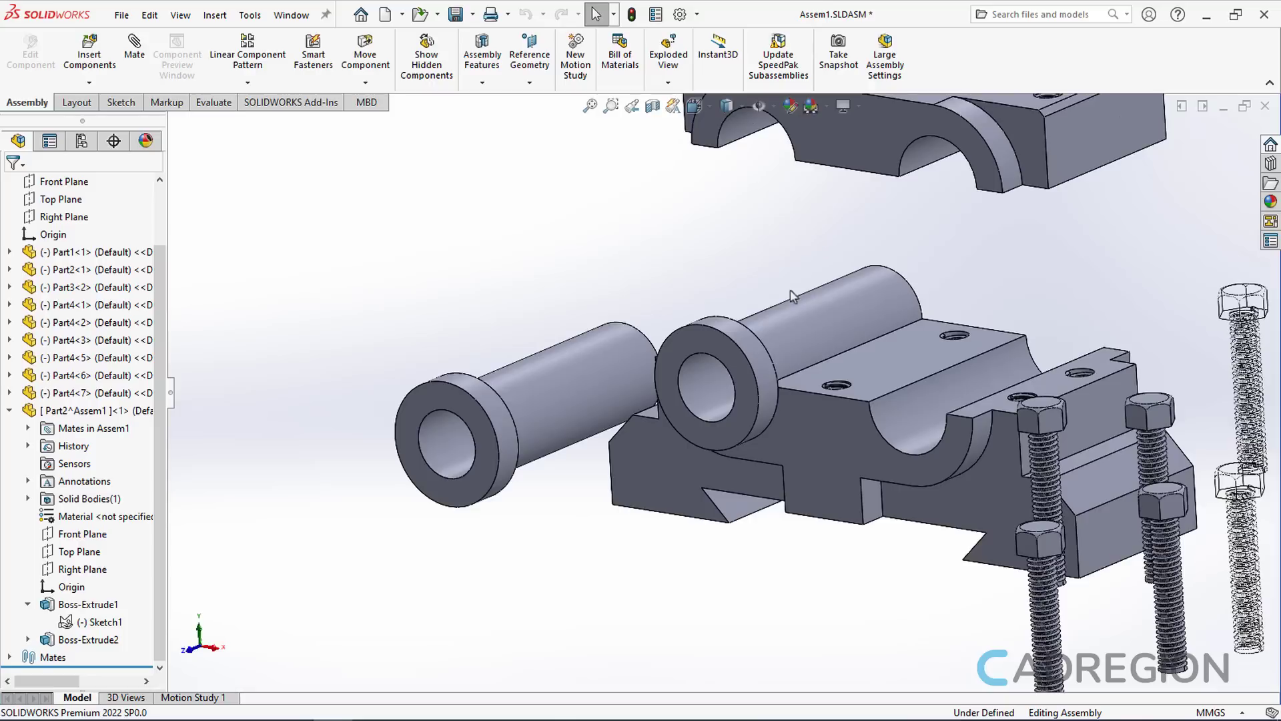
drag(800, 319, 749, 244)
key(Escape)
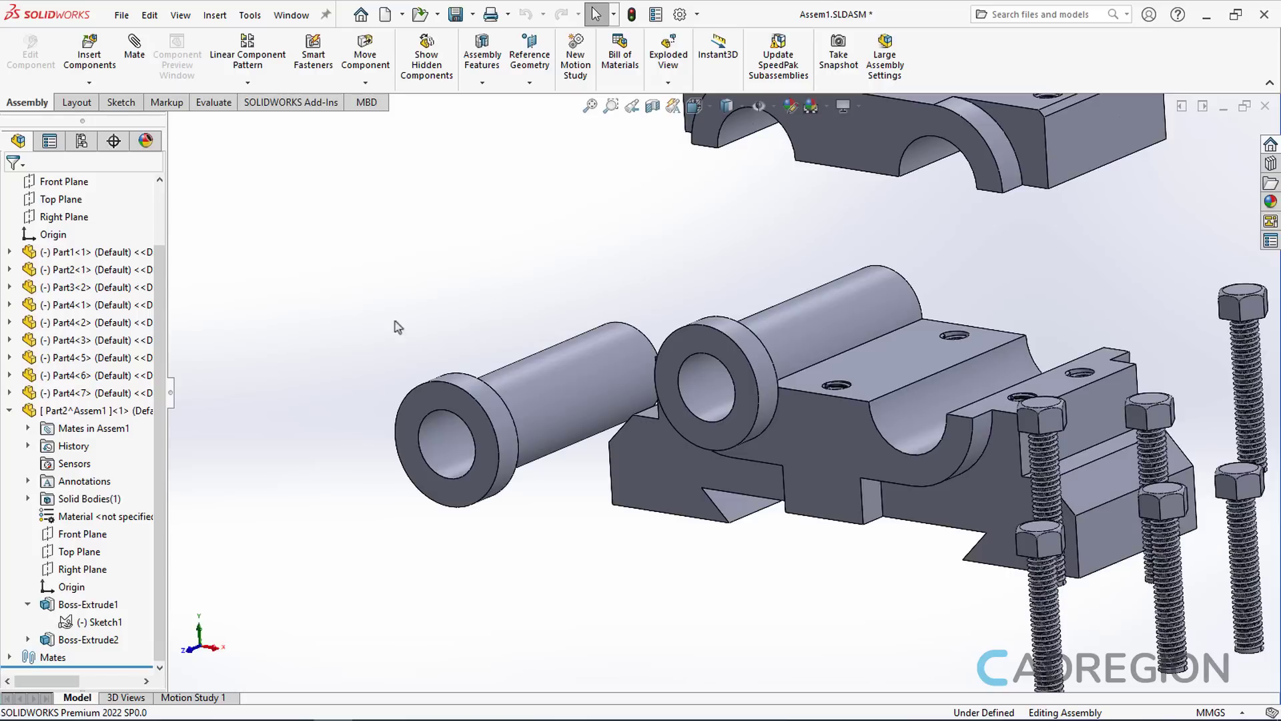
- Delete the new sleeve's InPlace2 mate and move the sleeve out of the groove to above the original sleeve
click(27, 430)
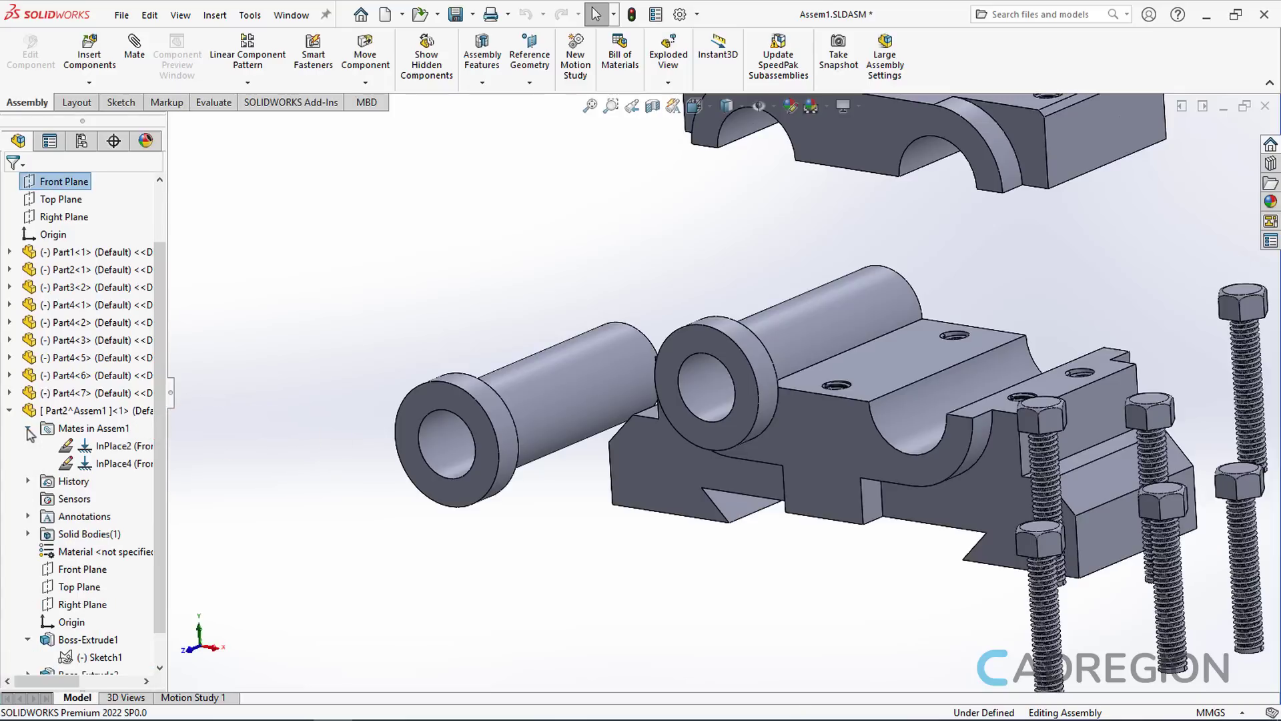
click(66, 447)
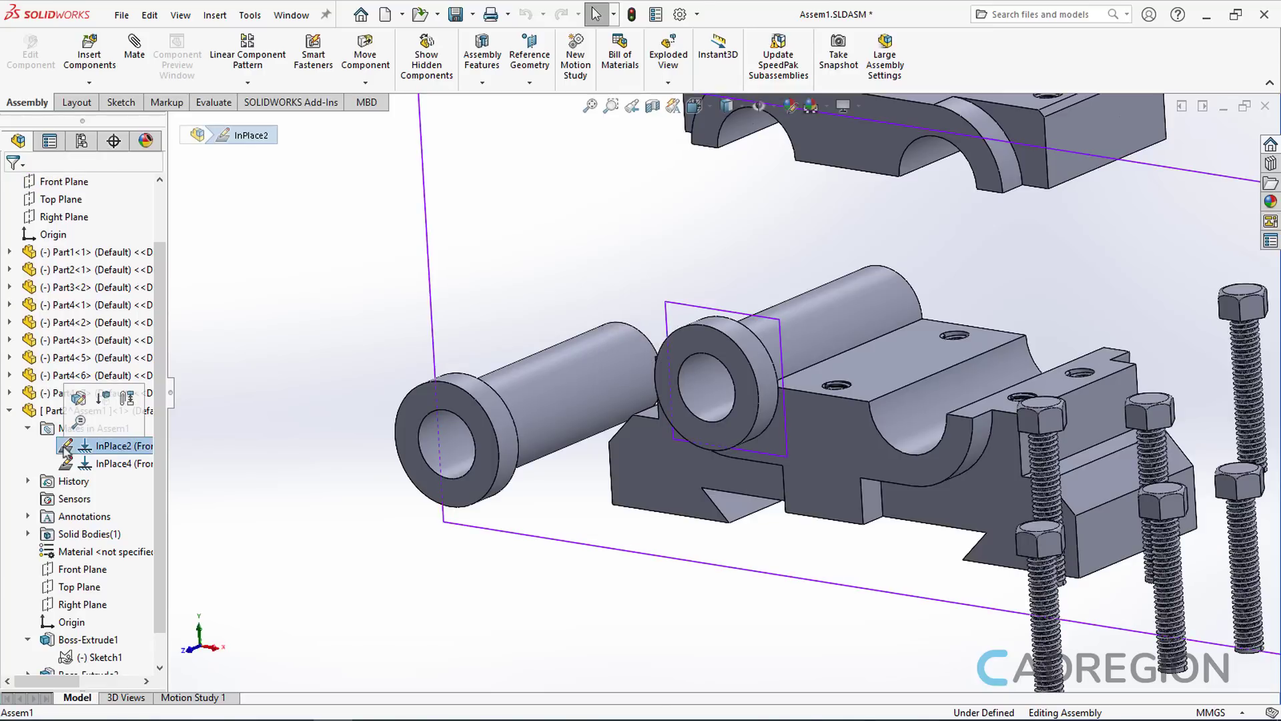
key(Delete)
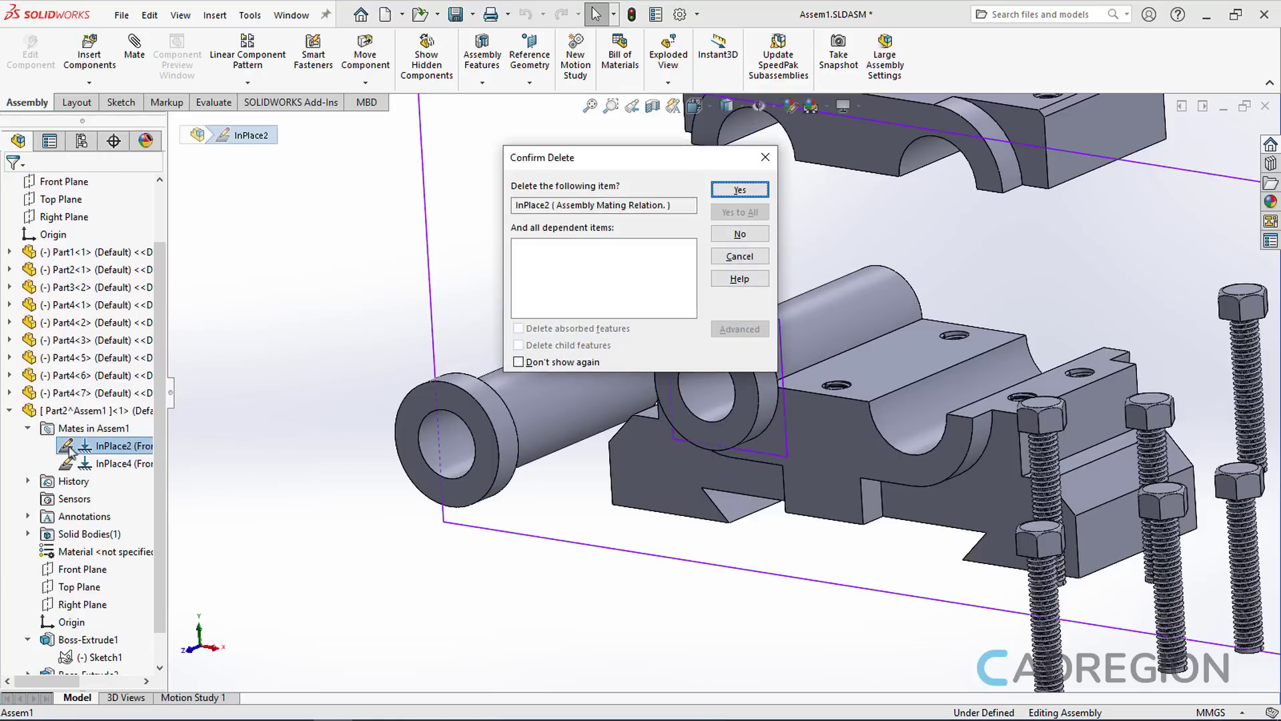
click(753, 191)
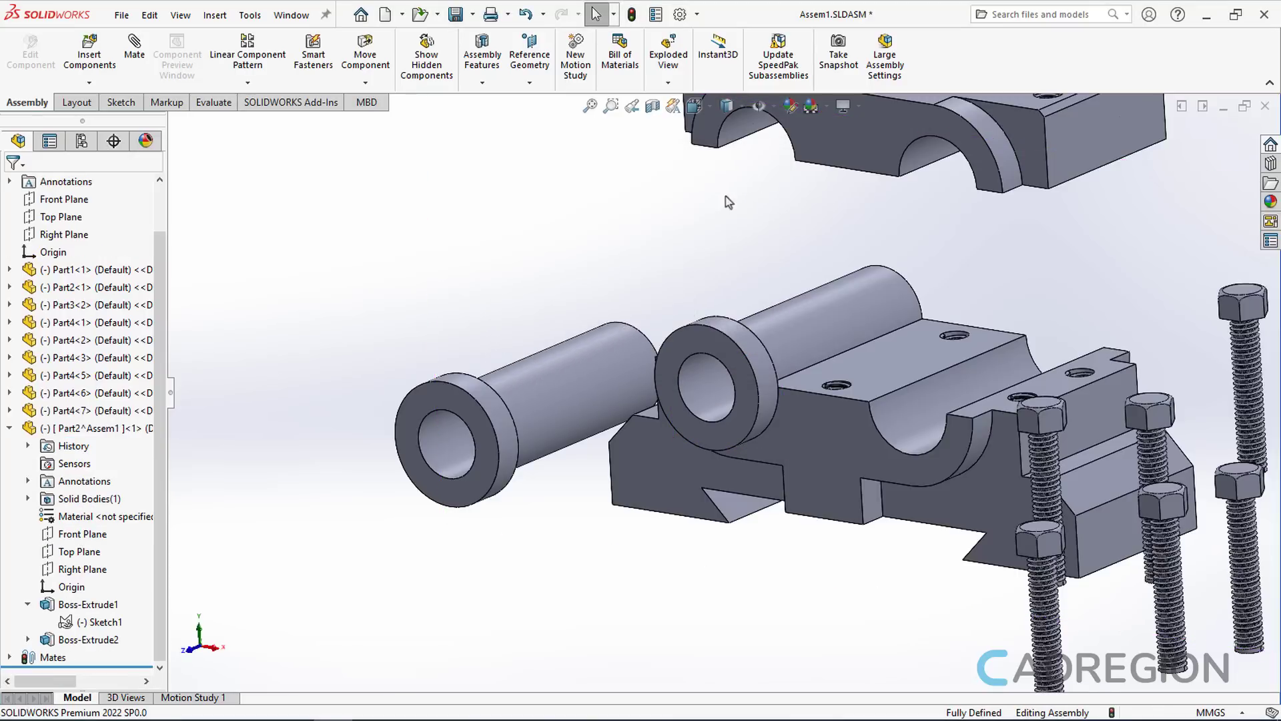
drag(784, 325, 513, 172)
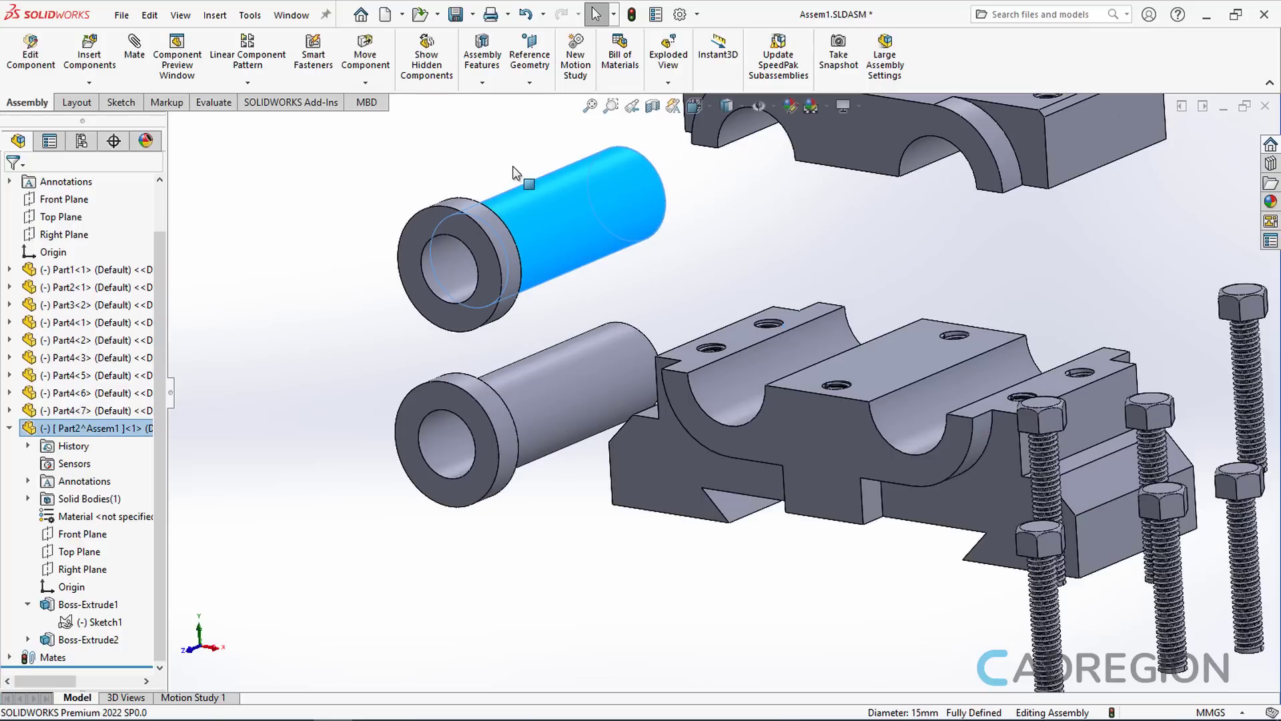
click(495, 151)
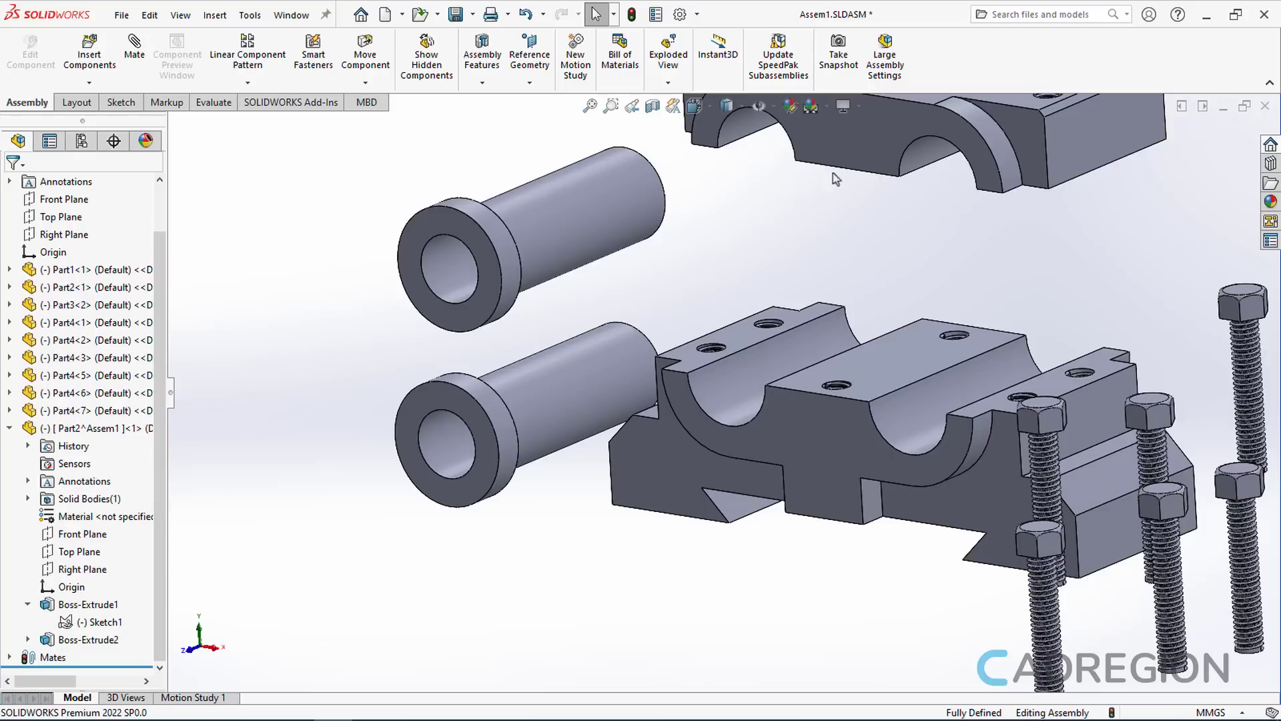
- Close the assembly, saving all modified documents with the new virtual part stored internally inside the assembly
click(1266, 107)
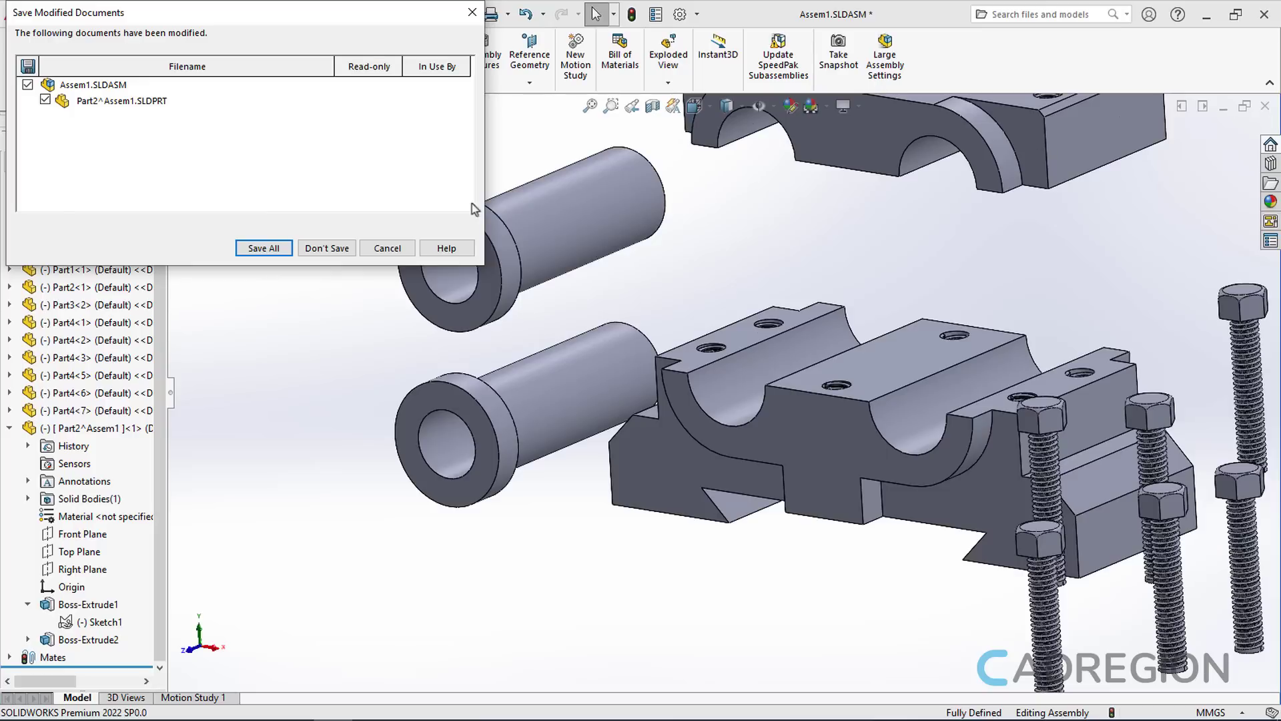
click(283, 252)
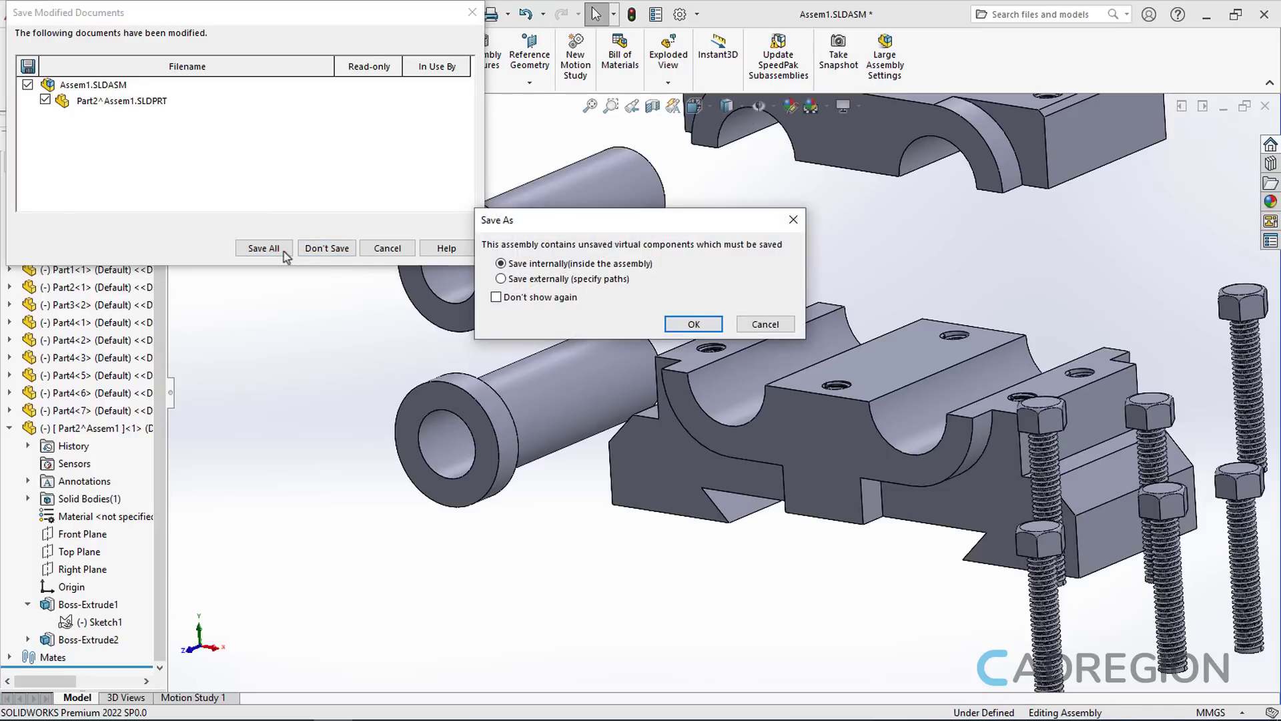
click(501, 279)
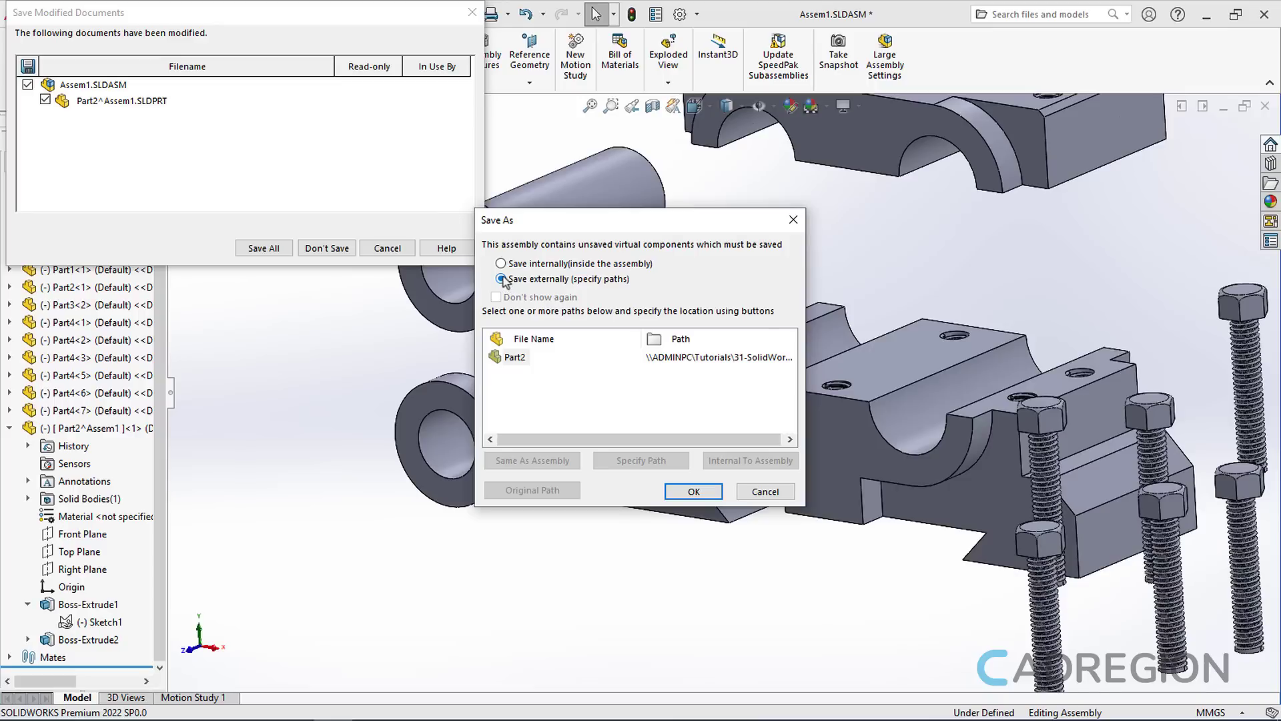
click(501, 263)
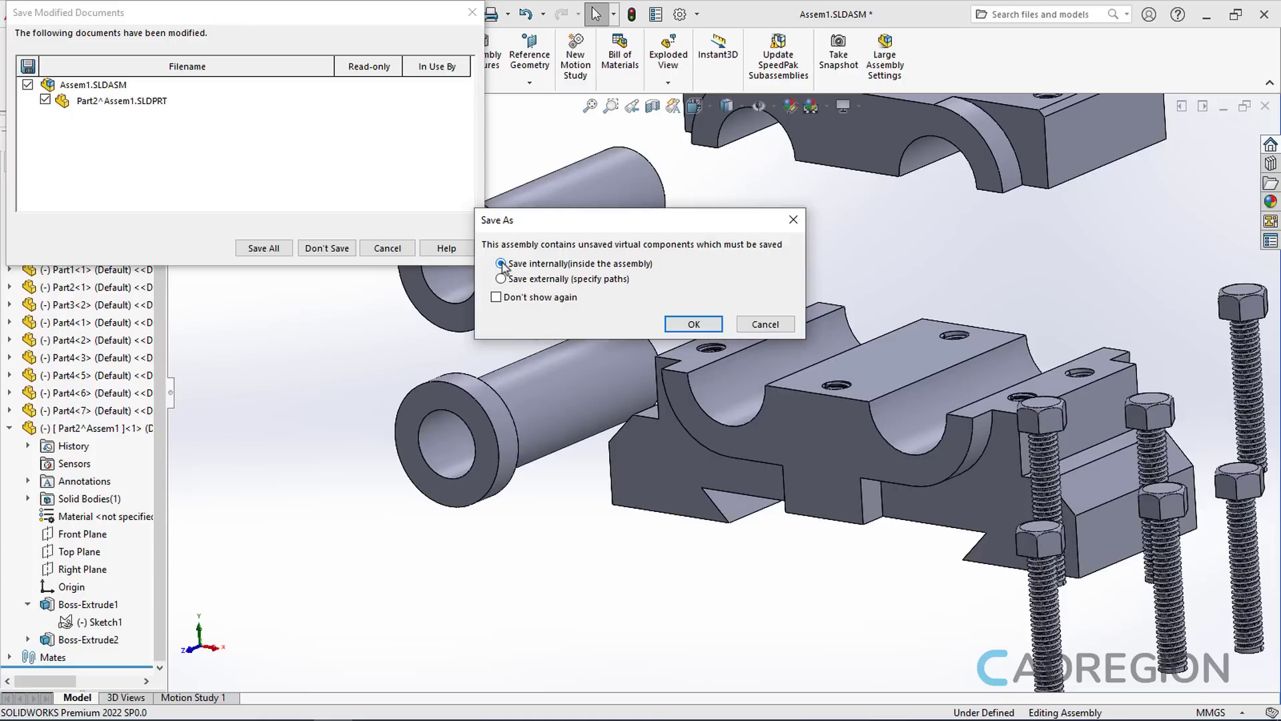
click(694, 324)
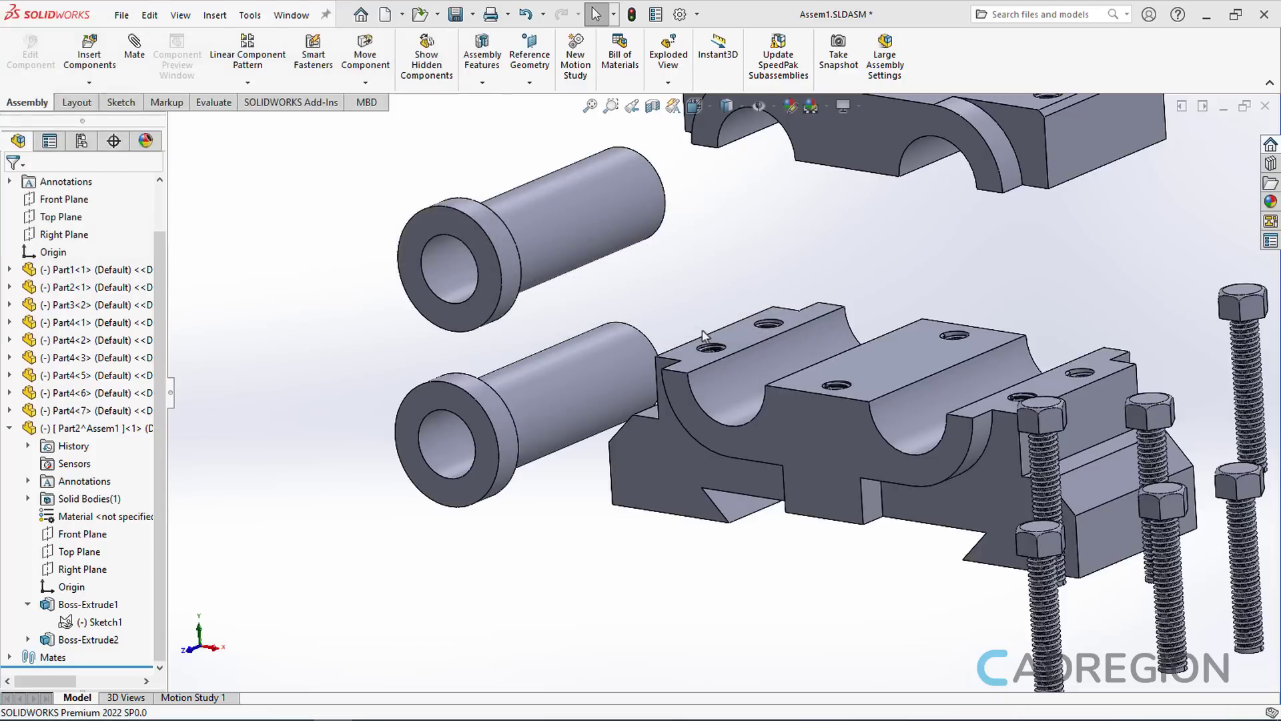